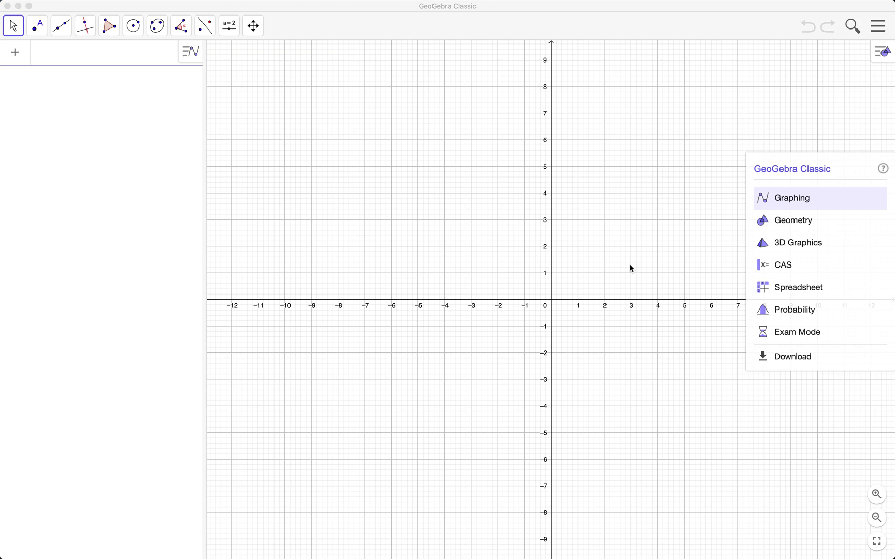
Switch GeoGebra Classic from the graphing view to the Geometry app's empty canvas.
{"action": "left_click", "coordinate": [799, 223]}
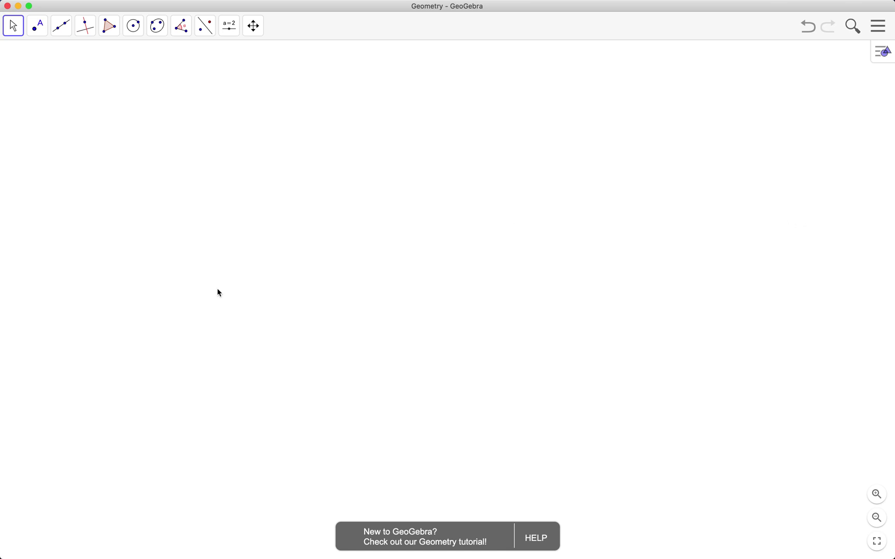
{"action": "left_click", "coordinate": [62, 27]}
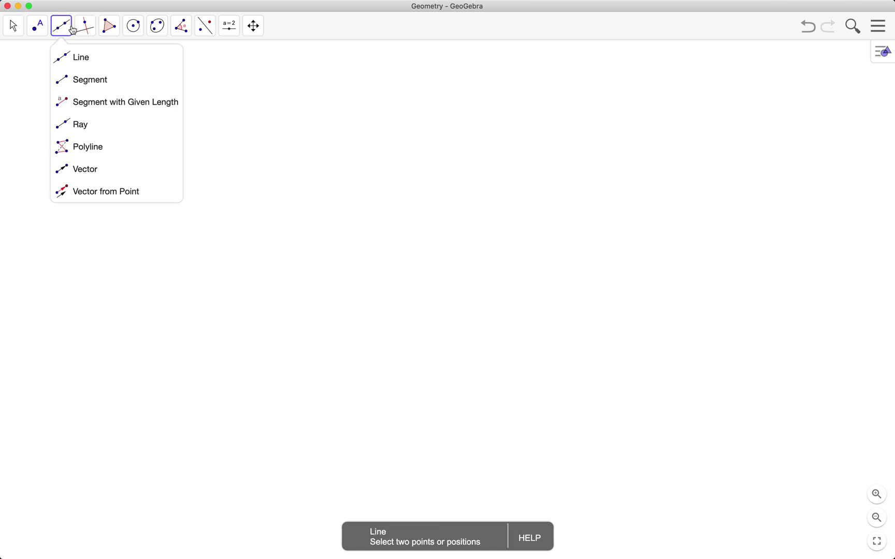
Draw triangle ABC from segments AB, BC and CA, closing back at A.
{"action": "left_click", "coordinate": [115, 88]}
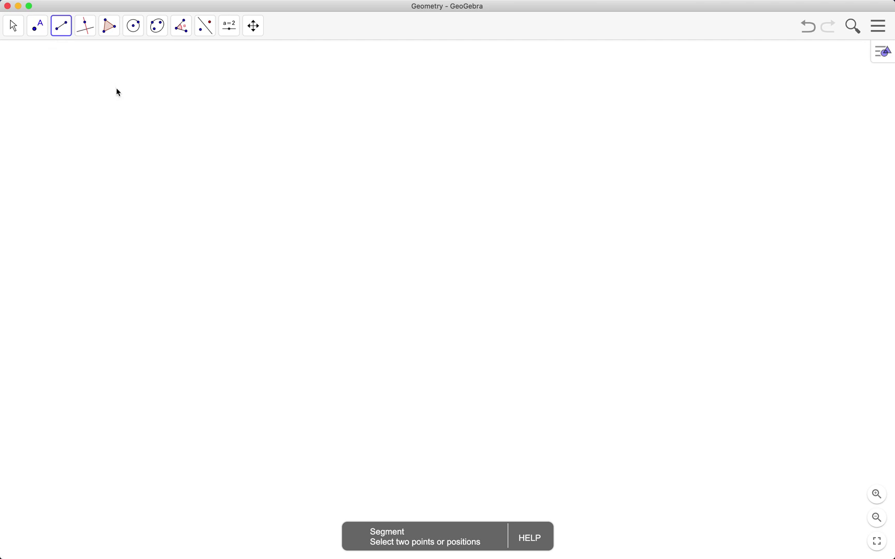
{"action": "left_click", "coordinate": [399, 174]}
{"action": "left_click", "coordinate": [321, 335]}
{"action": "left_click", "coordinate": [321, 335]}
{"action": "left_click", "coordinate": [522, 302]}
{"action": "left_click", "coordinate": [523, 302]}
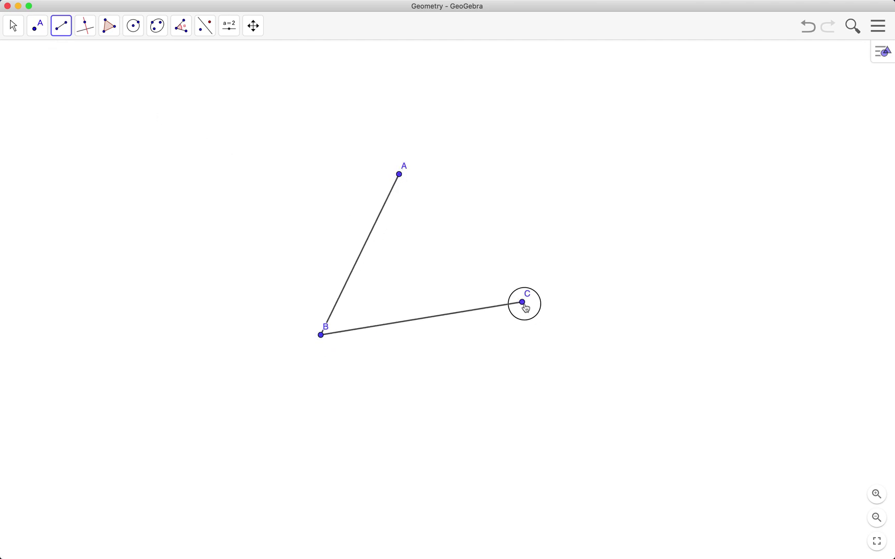
{"action": "left_click", "coordinate": [399, 175]}
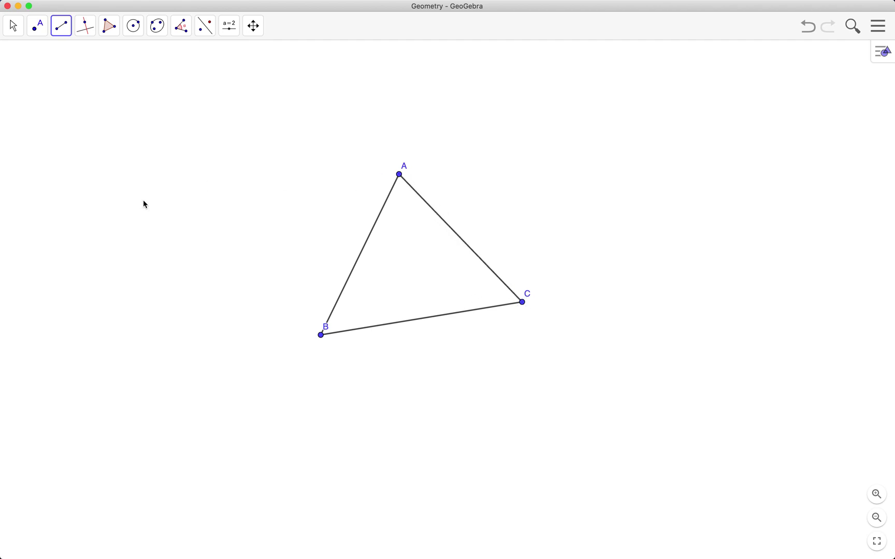
{"action": "left_click", "coordinate": [13, 26]}
{"action": "left_click", "coordinate": [21, 66]}
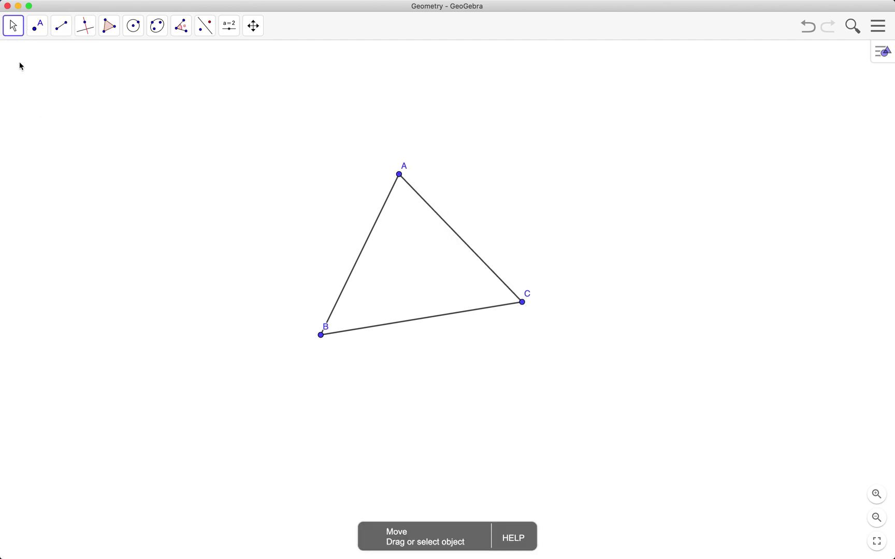
Place label B left of its vertex, then drag C and A up-left to reshape the triangle.
{"action": "left_click_drag", "start_coordinate": [324, 332], "coordinate": [306, 342]}
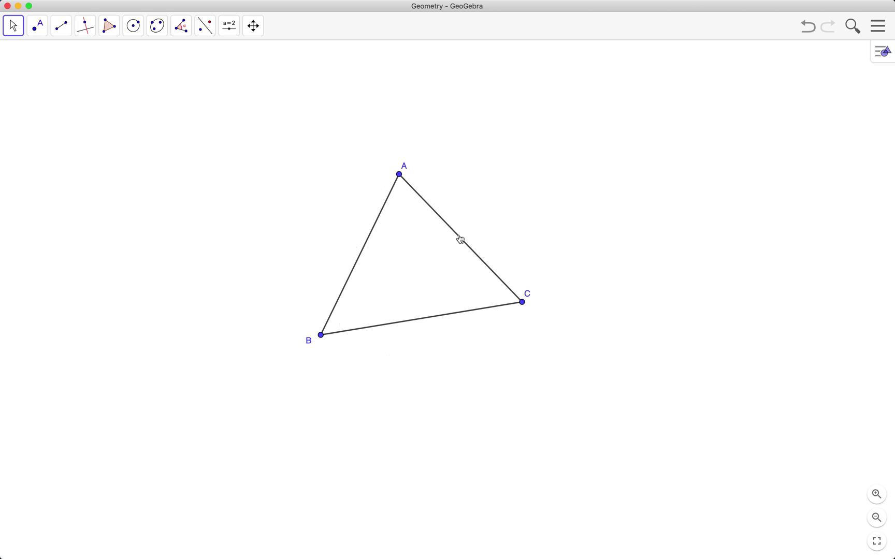
{"action": "mouse_move", "coordinate": [522, 304]}
{"action": "left_mouse_down"}
{"action": "mouse_move", "coordinate": [432, 417]}
{"action": "mouse_move", "coordinate": [514, 342]}
{"action": "mouse_move", "coordinate": [517, 303]}
{"action": "left_mouse_up"}
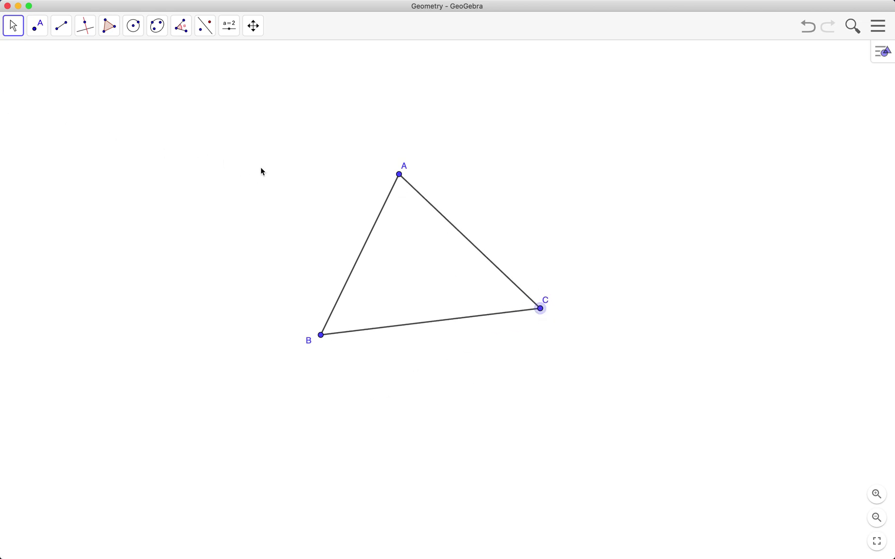
{"action": "left_click_drag", "start_coordinate": [396, 175], "coordinate": [364, 149]}
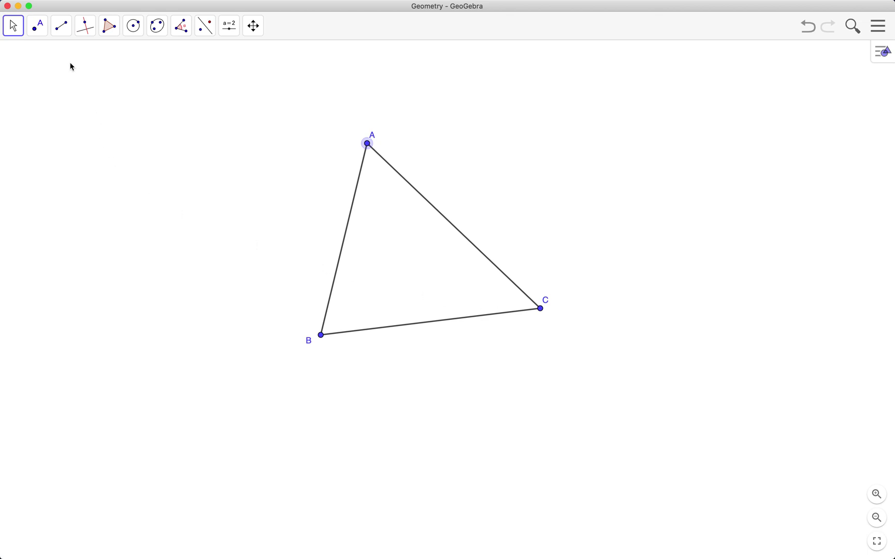
{"action": "left_click", "coordinate": [63, 34]}
{"action": "mouse_move", "coordinate": [84, 38]}
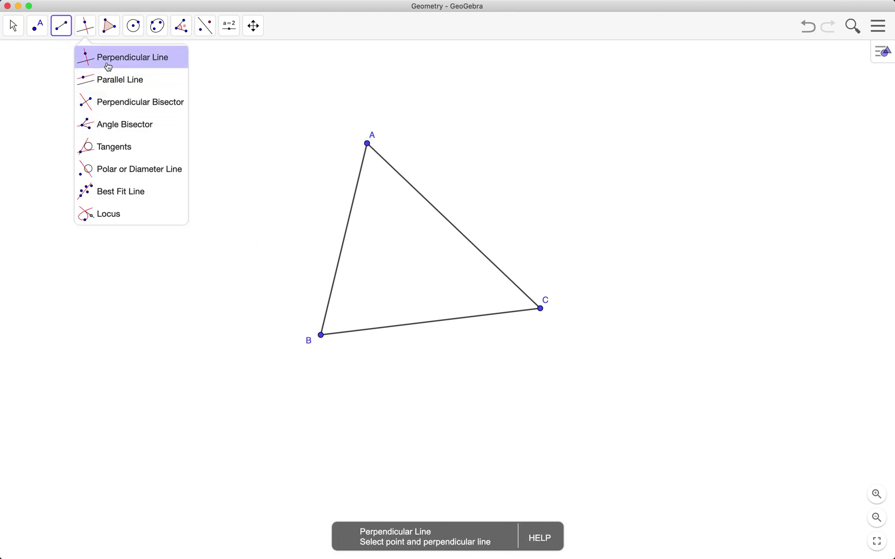
Construct perpendicular bisectors of sides AB, AC and BC, then drag A up and right.
{"action": "left_click", "coordinate": [103, 111]}
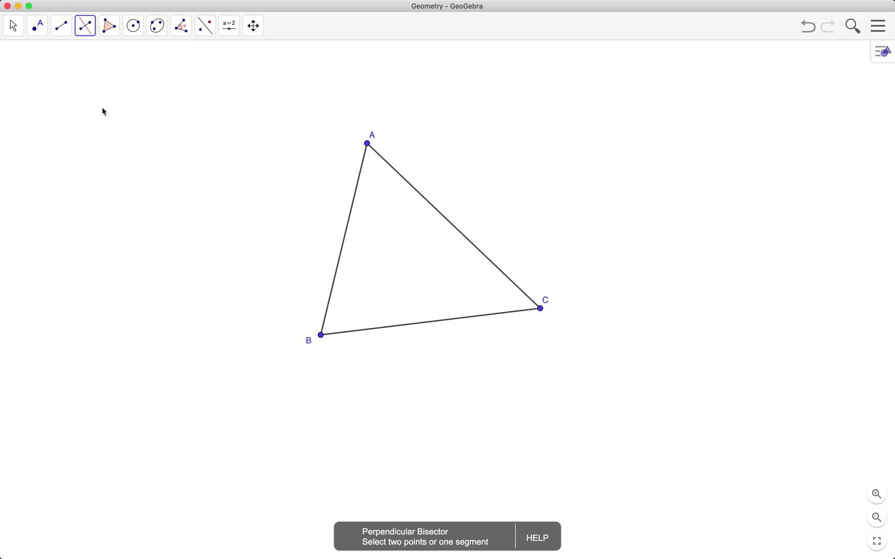
{"action": "left_click", "coordinate": [349, 231]}
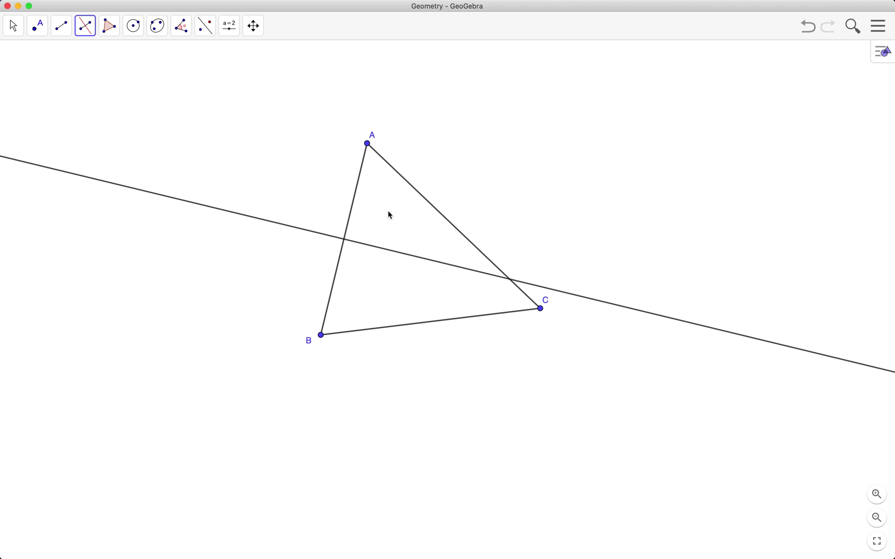
{"action": "left_click", "coordinate": [89, 34]}
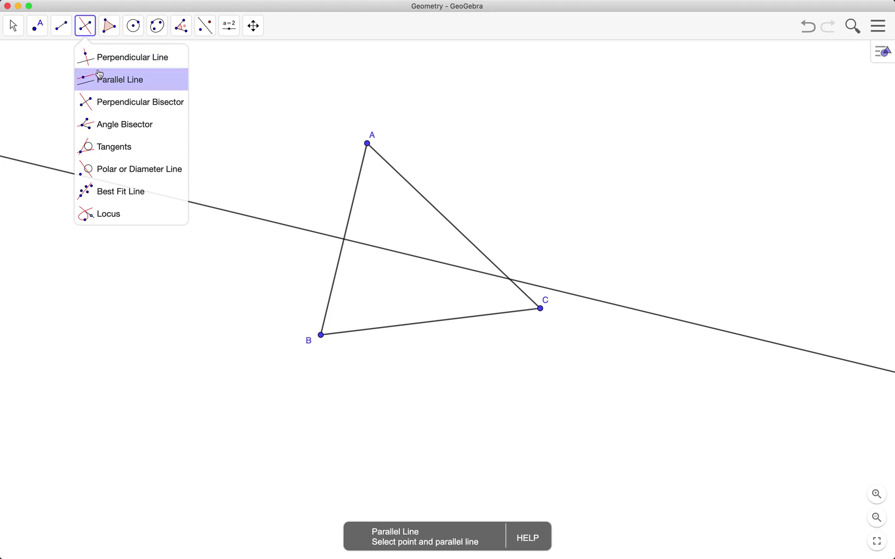
{"action": "left_click", "coordinate": [112, 101]}
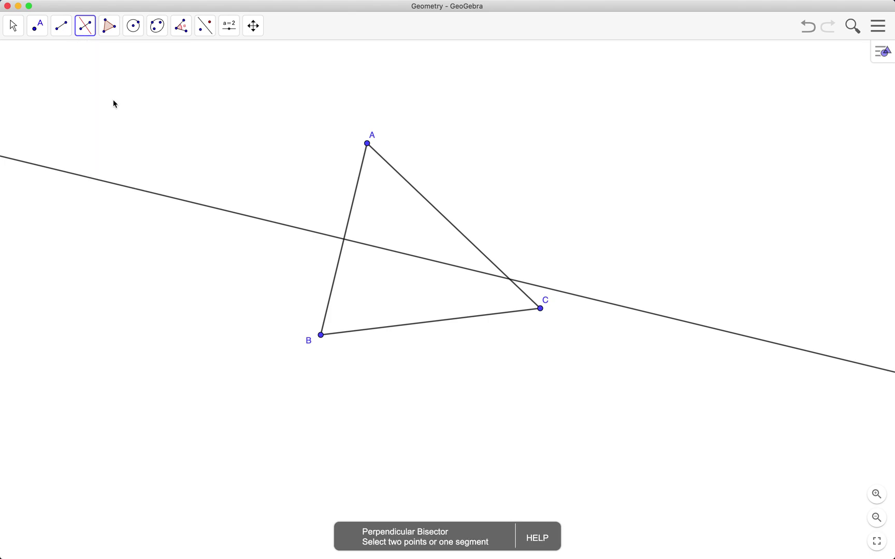
{"action": "left_click", "coordinate": [459, 234]}
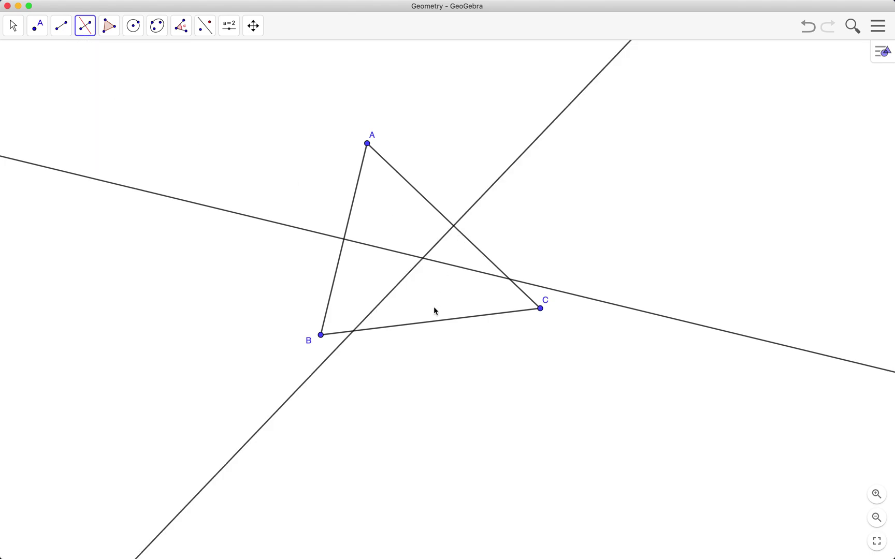
{"action": "left_click", "coordinate": [434, 326]}
{"action": "left_click", "coordinate": [13, 25]}
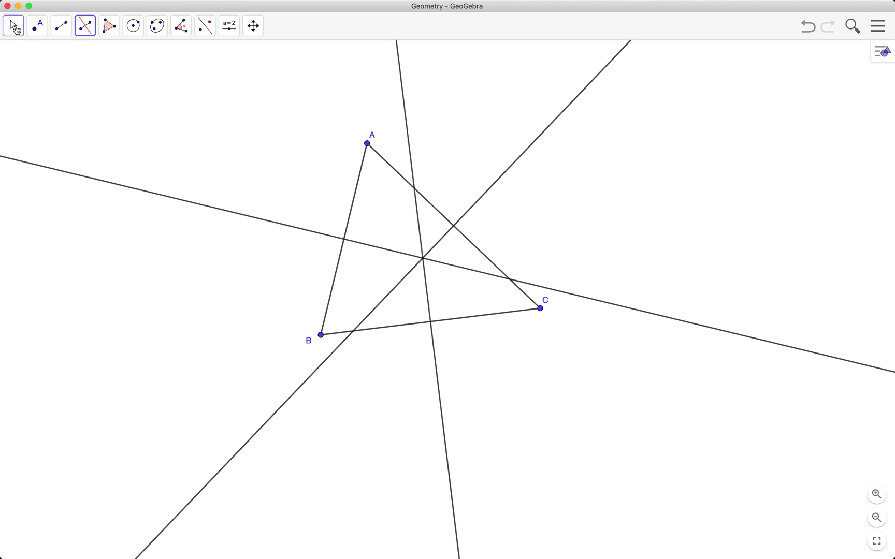
{"action": "left_click_drag", "start_coordinate": [367, 144], "coordinate": [437, 164]}
Create point D at the intersection of two perpendicular bisectors.
{"action": "left_click", "coordinate": [38, 25]}
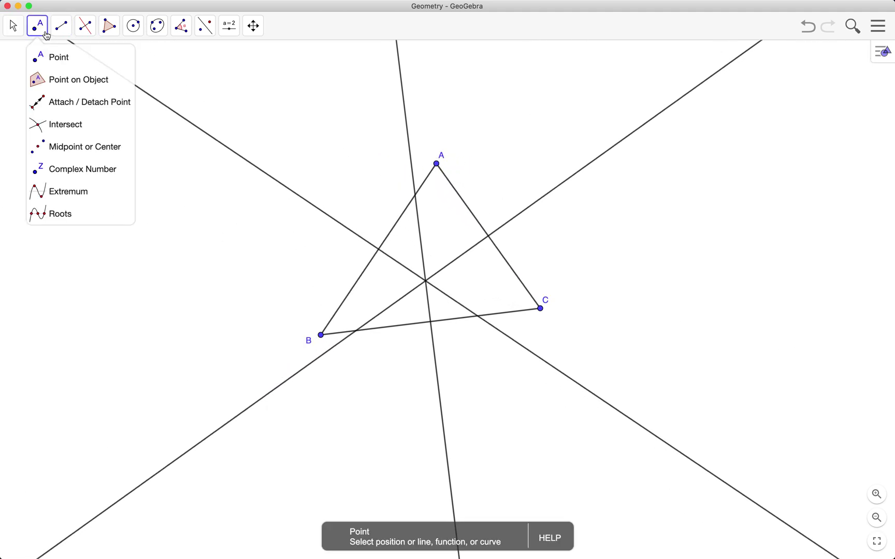
{"action": "left_click", "coordinate": [60, 124]}
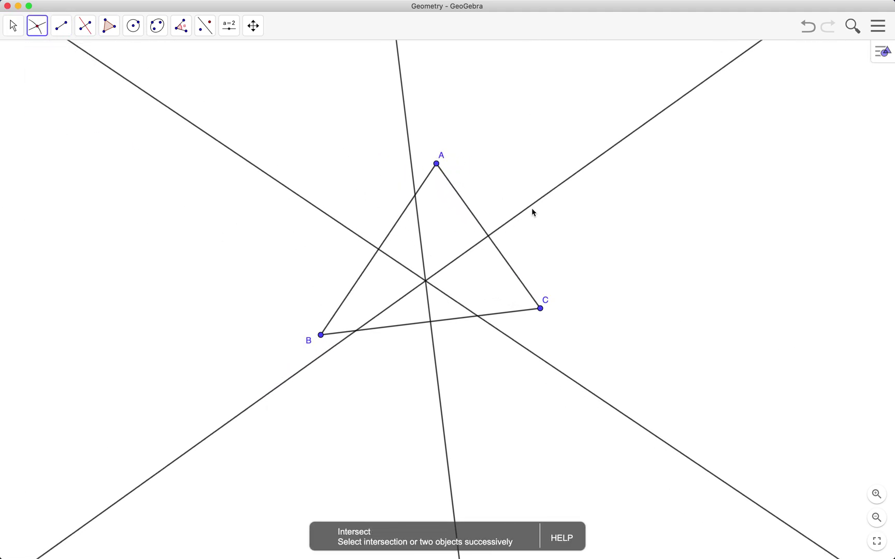
{"action": "left_click", "coordinate": [538, 202]}
{"action": "left_click", "coordinate": [406, 122]}
Drag vertices A and C to check that D stays at the bisectors' crossing.
{"action": "left_click", "coordinate": [13, 25]}
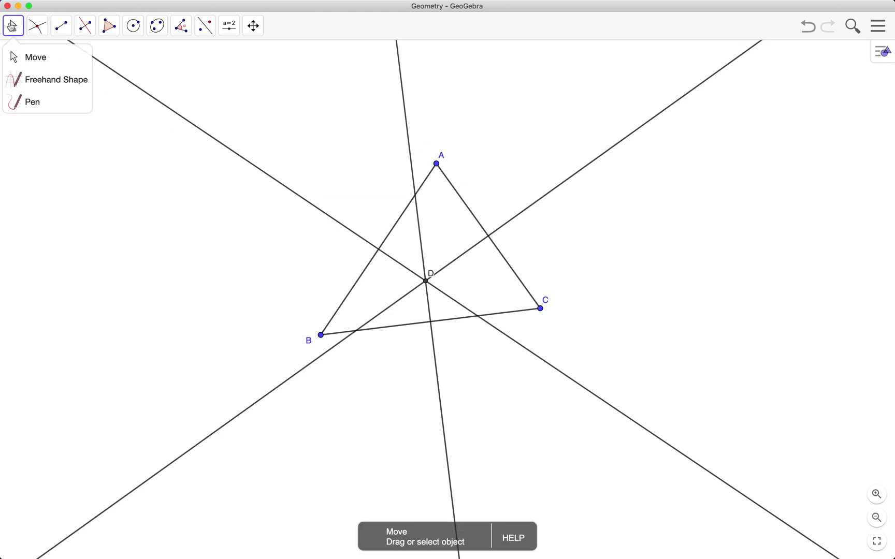
{"action": "left_click", "coordinate": [18, 55]}
{"action": "left_click_drag", "start_coordinate": [437, 164], "coordinate": [361, 153]}
{"action": "left_click_drag", "start_coordinate": [541, 309], "coordinate": [513, 294]}
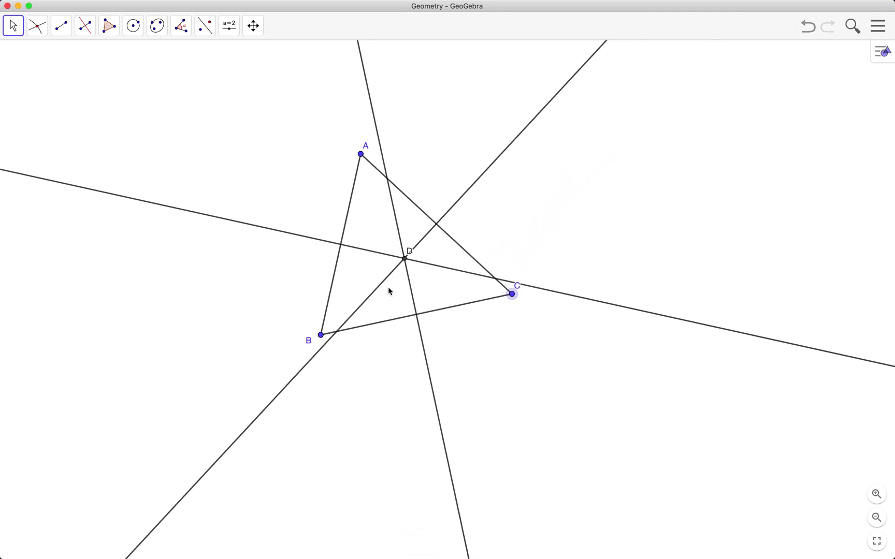
Rename point D to 'Circumcenter' and move its label to the left of the point.
{"action": "right_click", "coordinate": [405, 259]}
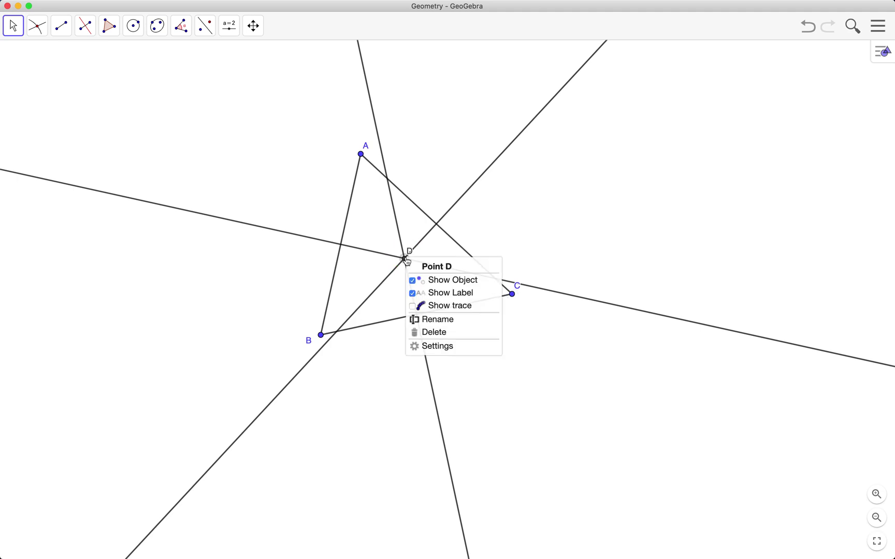
{"action": "left_click", "coordinate": [444, 320]}
{"action": "key", "text": "BackSpace"}
{"action": "type", "text": "Circumcenter"}
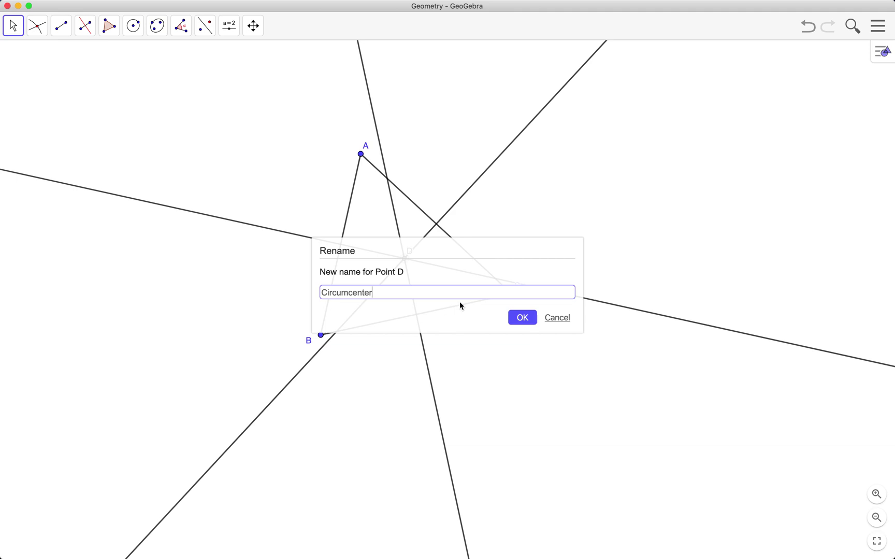
{"action": "left_click", "coordinate": [521, 317]}
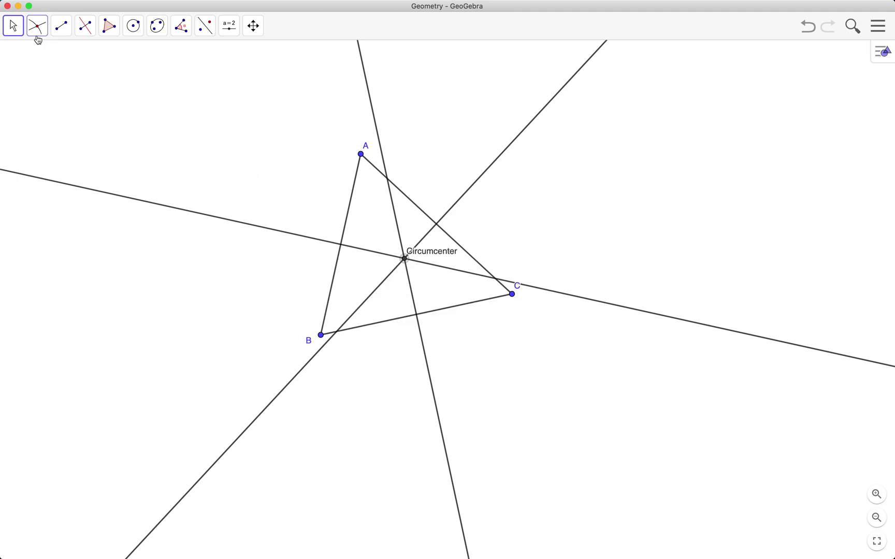
{"action": "left_click", "coordinate": [407, 254]}
{"action": "left_click_drag", "start_coordinate": [409, 256], "coordinate": [377, 255]}
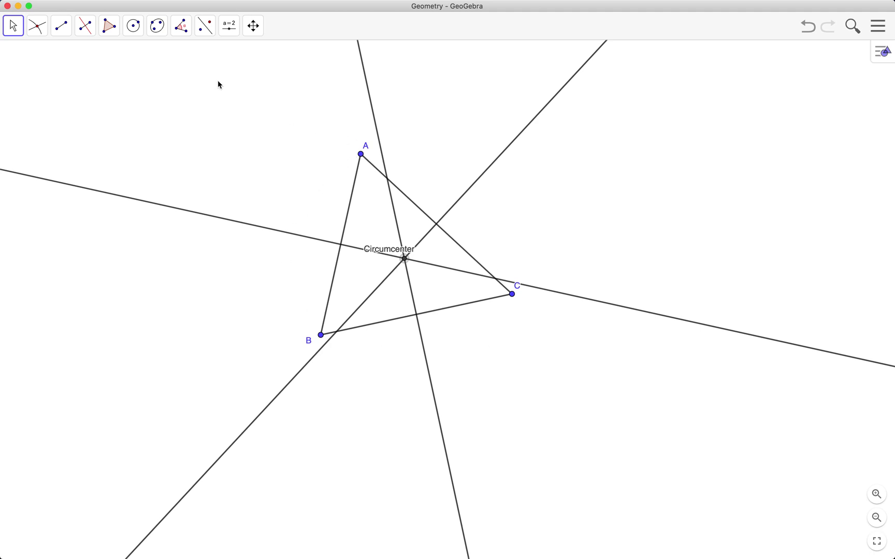
{"action": "left_click", "coordinate": [133, 26]}
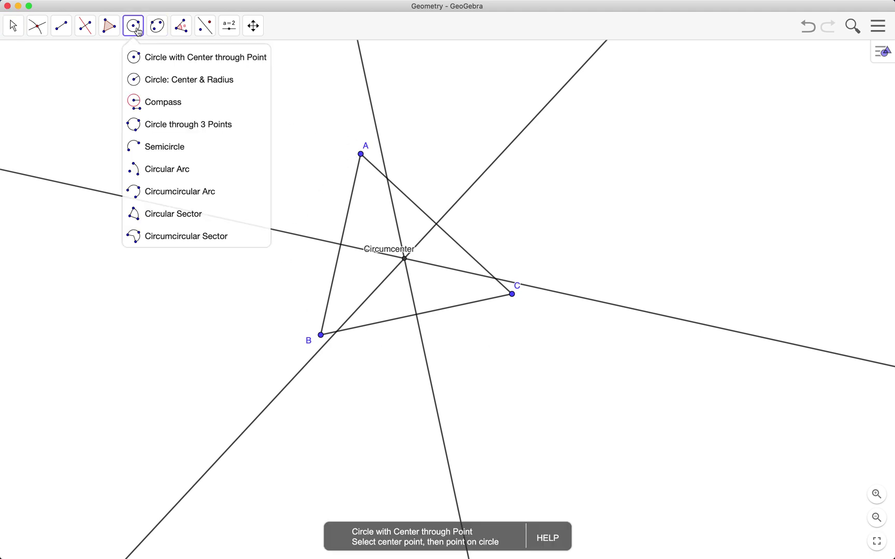
Draw a circle centred at Circumcenter passing through point C.
{"action": "left_click", "coordinate": [147, 71]}
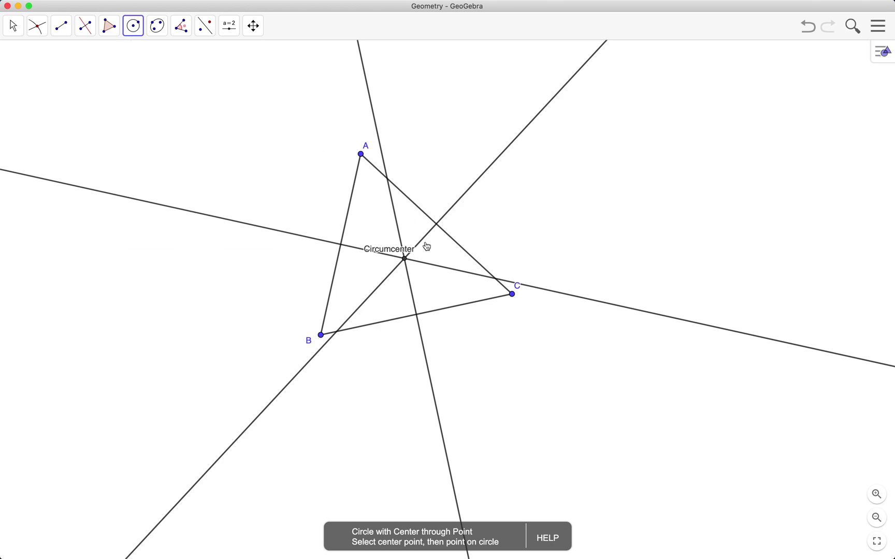
{"action": "left_click", "coordinate": [406, 260]}
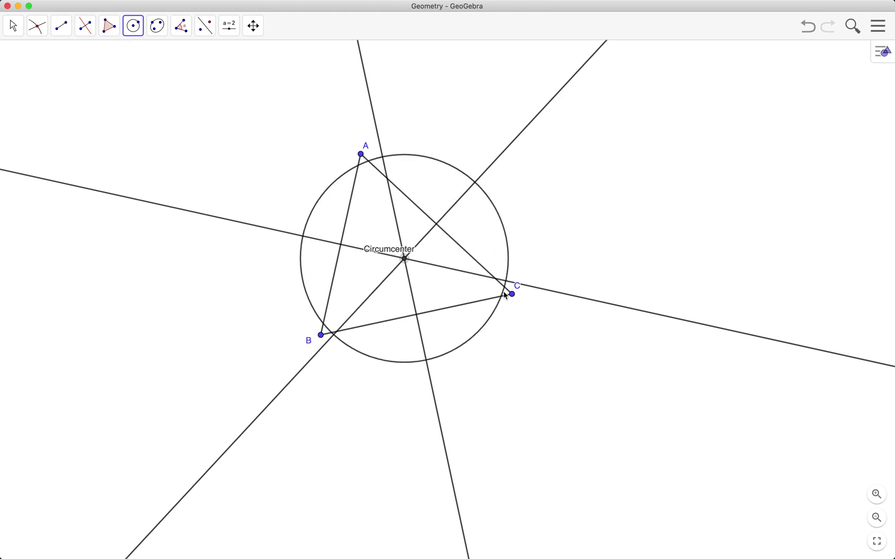
{"action": "left_click", "coordinate": [512, 296]}
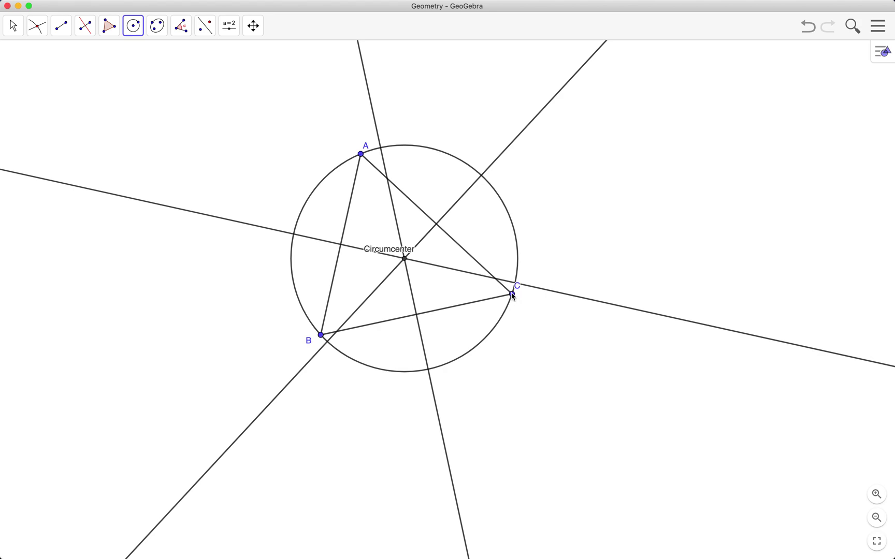
Drag C up-left and B upward to confirm the circumcircle follows the vertices.
{"action": "left_click", "coordinate": [19, 29]}
{"action": "left_click", "coordinate": [19, 52]}
{"action": "left_click_drag", "start_coordinate": [511, 294], "coordinate": [568, 263]}
{"action": "left_click_drag", "start_coordinate": [321, 336], "coordinate": [339, 291]}
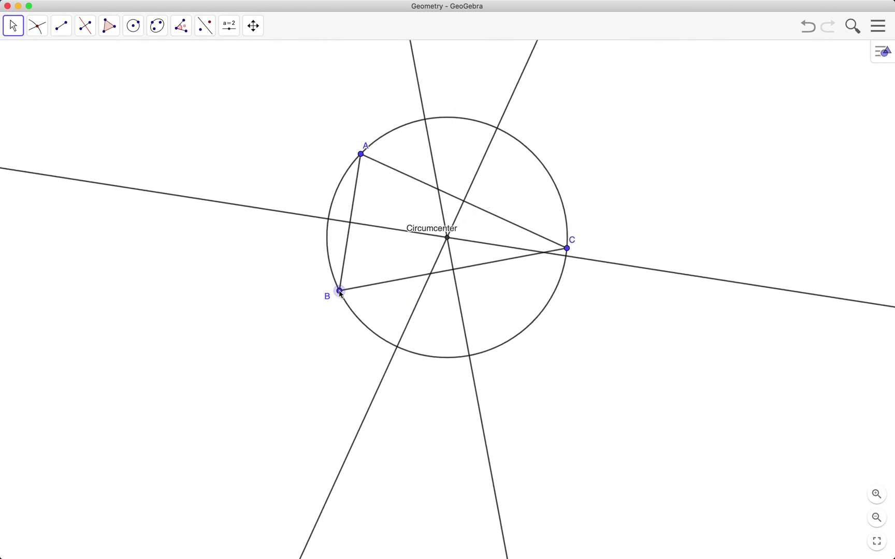
Hide perpendicular bisector lines j, k and i by unchecking Show Object for each.
{"action": "right_click", "coordinate": [484, 163]}
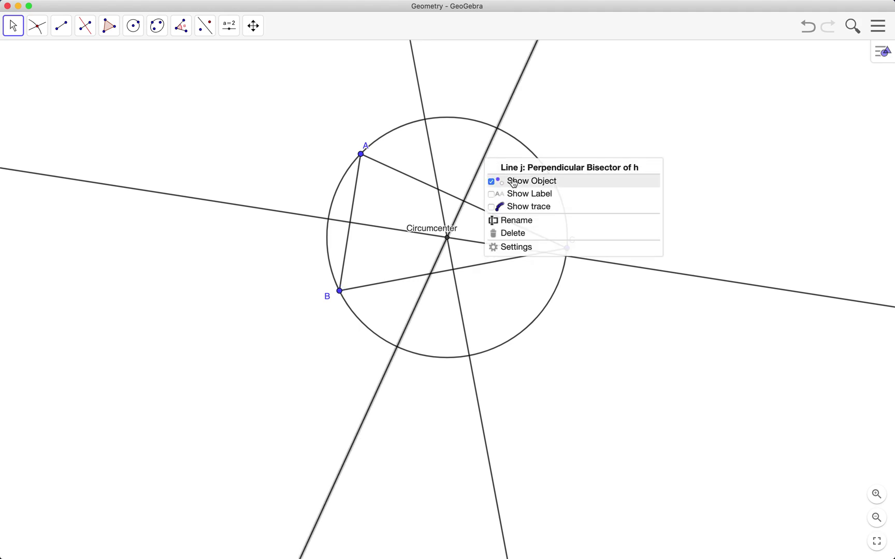
{"action": "left_click", "coordinate": [500, 180]}
{"action": "right_click", "coordinate": [420, 92]}
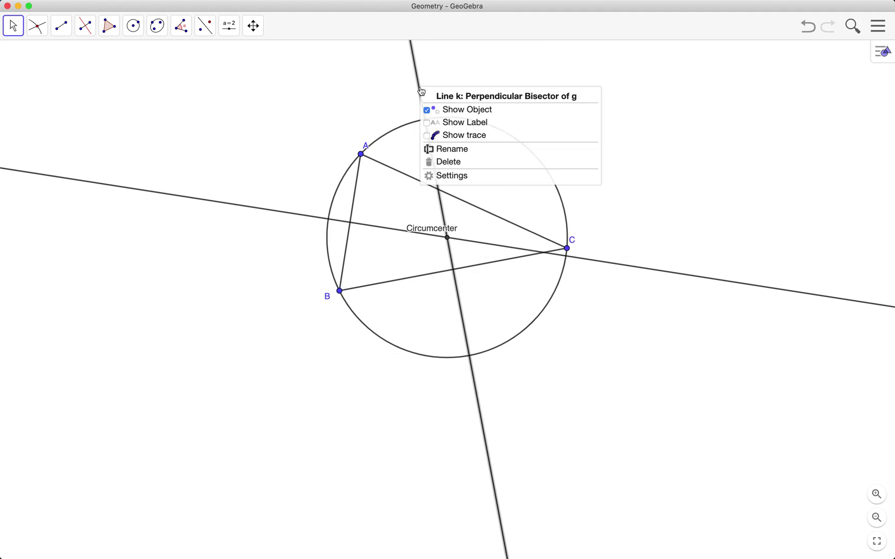
{"action": "left_click", "coordinate": [452, 110]}
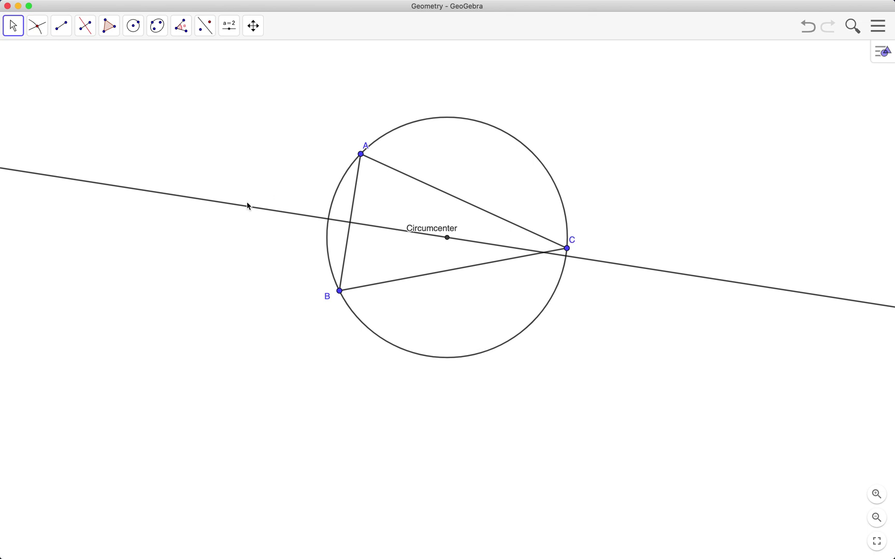
{"action": "right_click", "coordinate": [247, 209]}
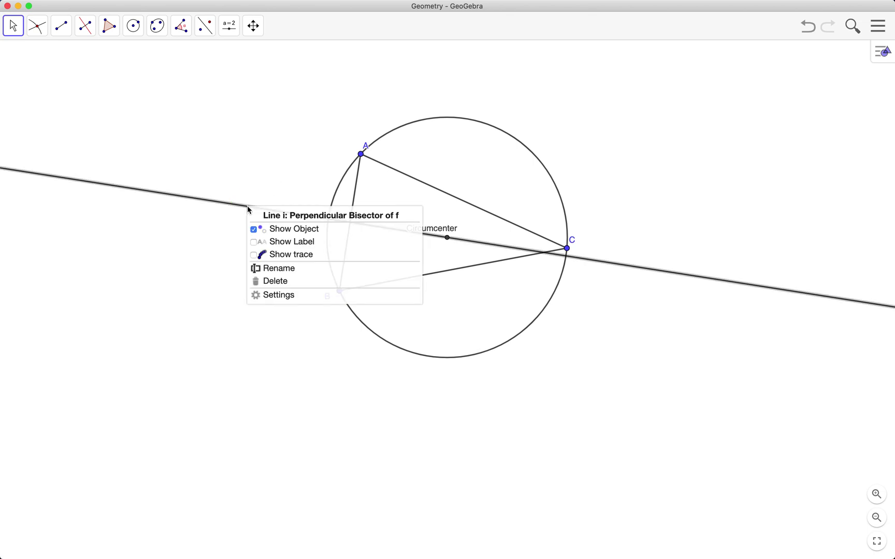
{"action": "left_click", "coordinate": [283, 229]}
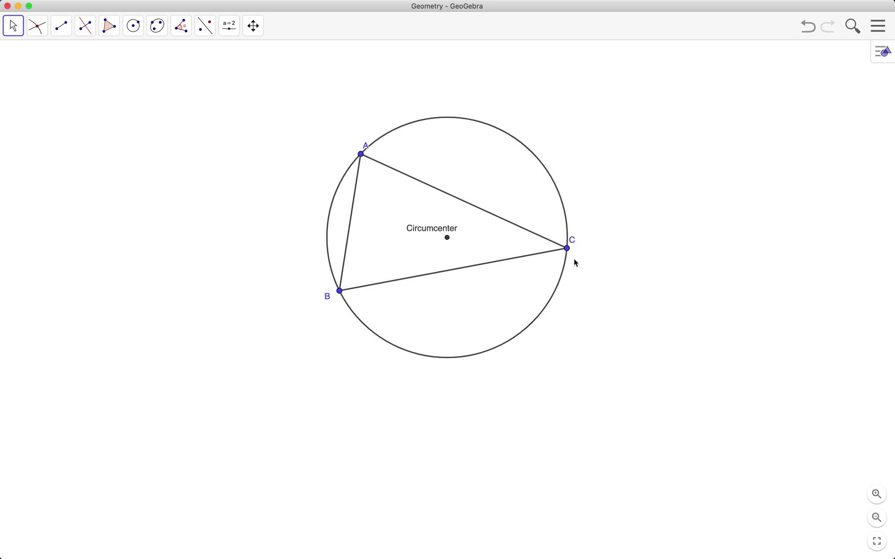
Drag C along the circumcircle and raise vertex A toward the top of the circle.
{"action": "mouse_move", "coordinate": [567, 249]}
{"action": "left_mouse_down"}
{"action": "mouse_move", "coordinate": [423, 343]}
{"action": "mouse_move", "coordinate": [534, 271]}
{"action": "mouse_move", "coordinate": [564, 262]}
{"action": "left_mouse_up"}
{"action": "left_click_drag", "start_coordinate": [364, 158], "coordinate": [417, 110]}
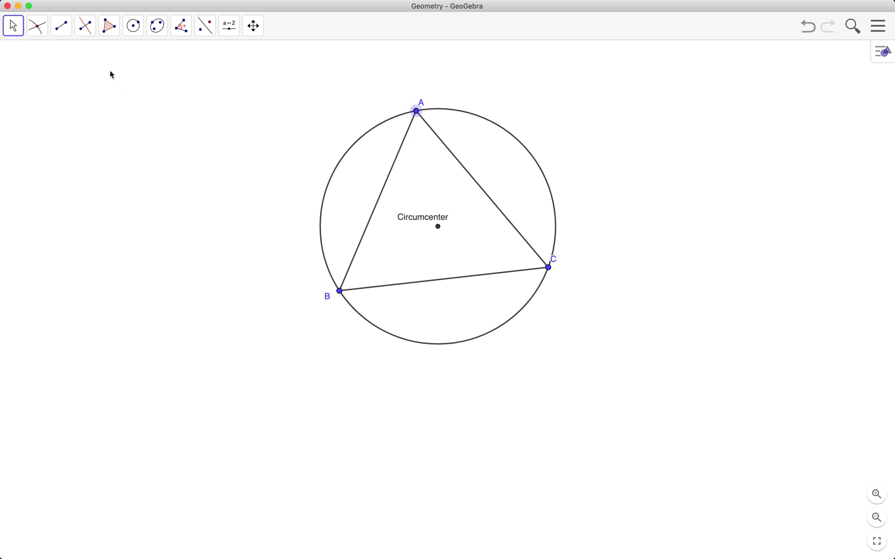
{"action": "left_click", "coordinate": [91, 31]}
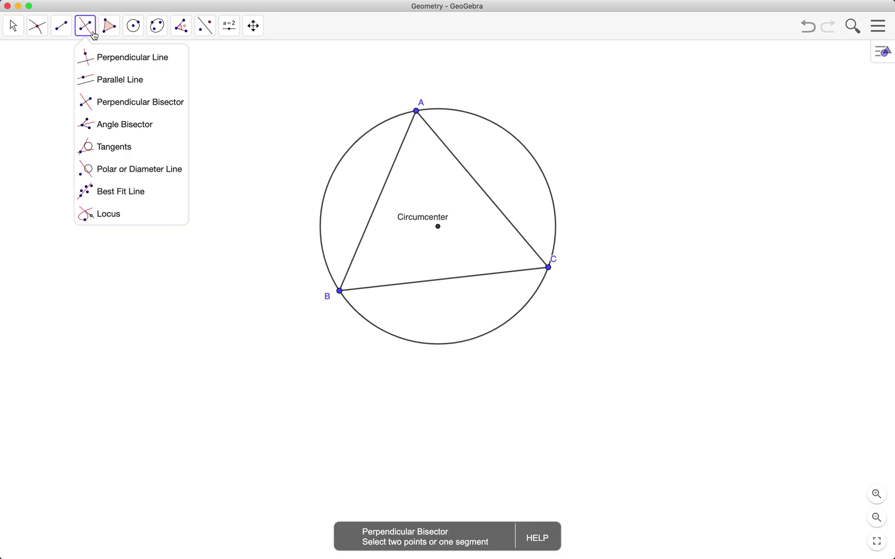
Construct angle bisectors at vertices A, C and B using angles B-A-C, A-C-B and A-B-C.
{"action": "left_click", "coordinate": [114, 130]}
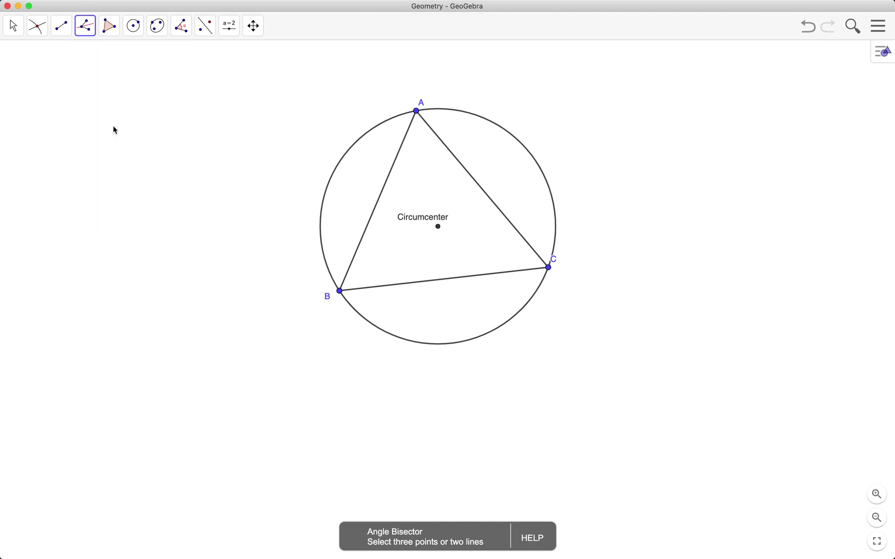
{"action": "left_click", "coordinate": [89, 38]}
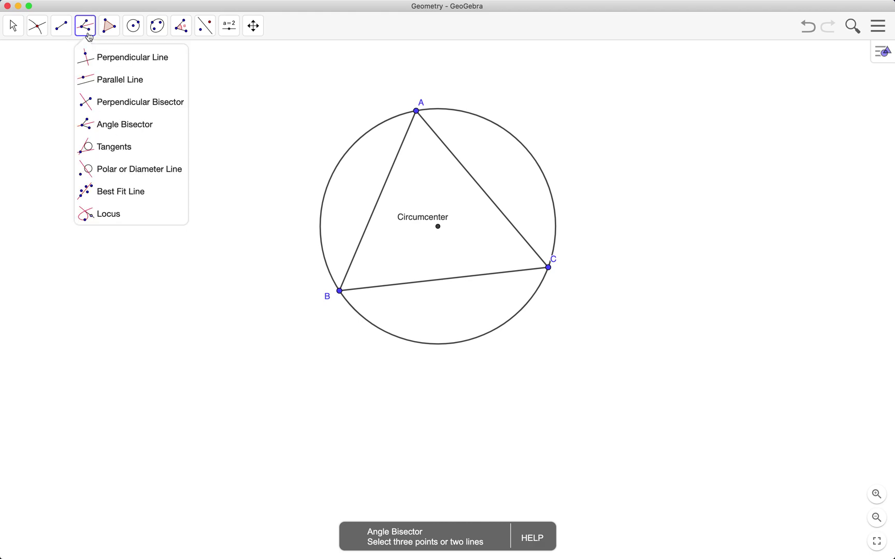
{"action": "left_click", "coordinate": [125, 134]}
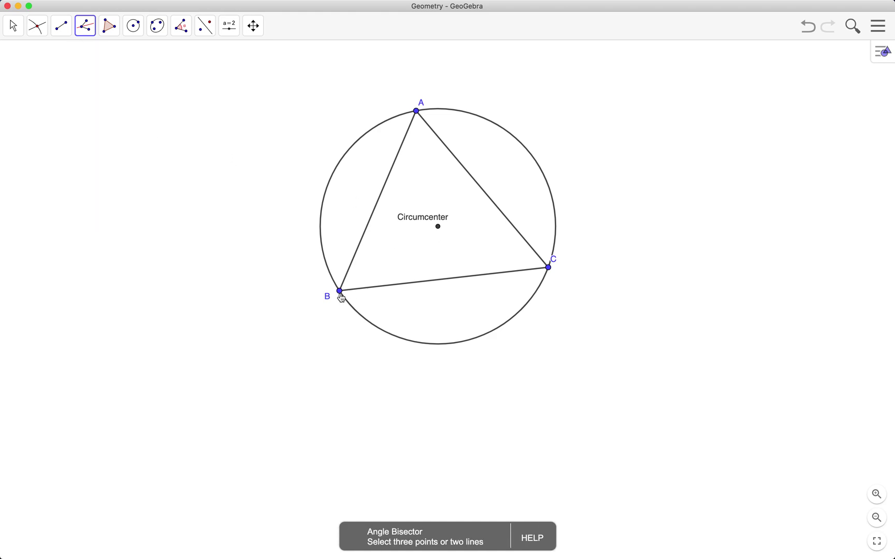
{"action": "left_click", "coordinate": [340, 292]}
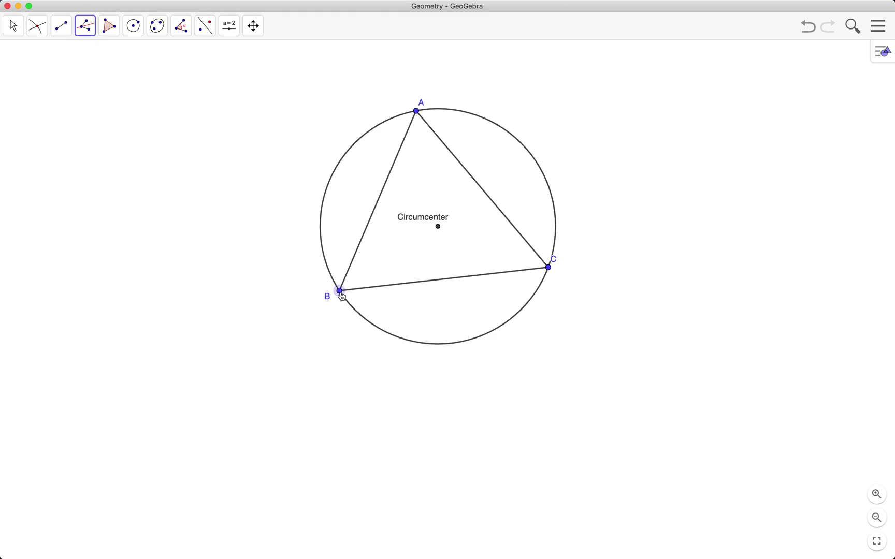
{"action": "left_click", "coordinate": [416, 111]}
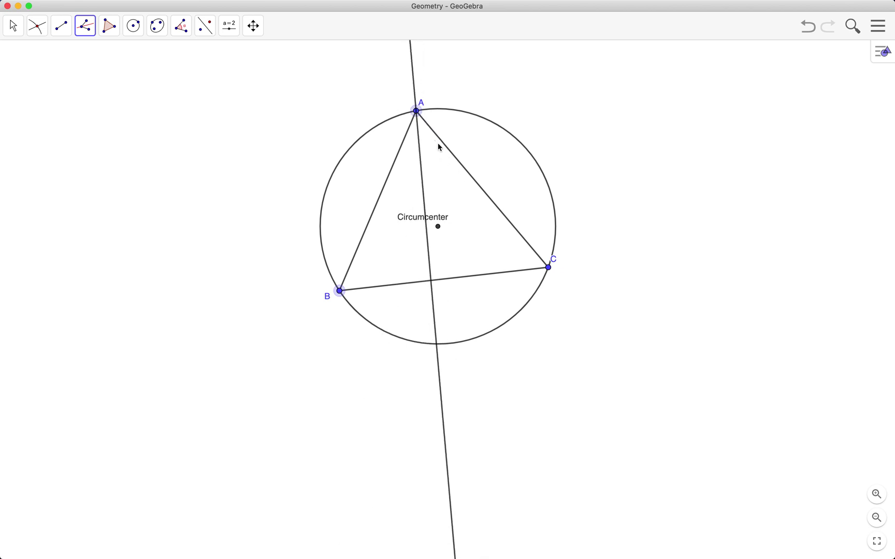
{"action": "left_click", "coordinate": [418, 113]}
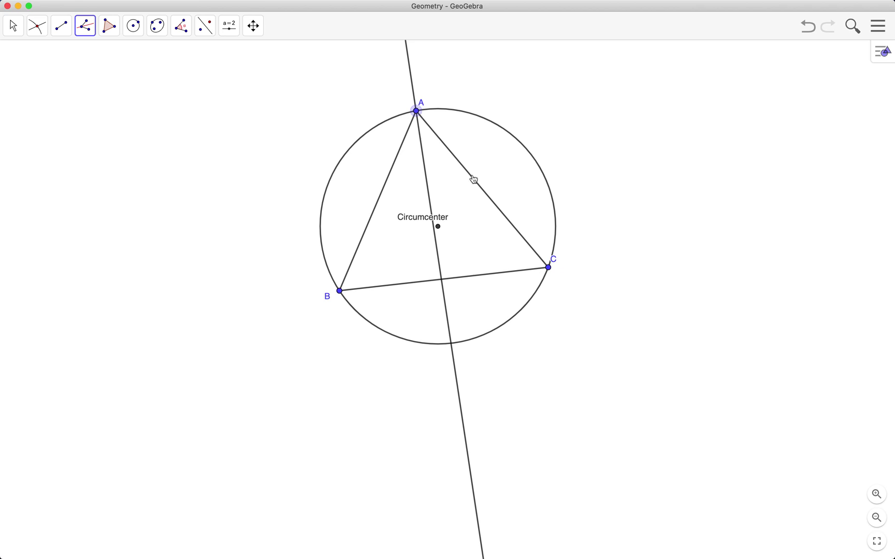
{"action": "left_click", "coordinate": [549, 268]}
{"action": "left_click", "coordinate": [340, 292]}
{"action": "left_click", "coordinate": [416, 111]}
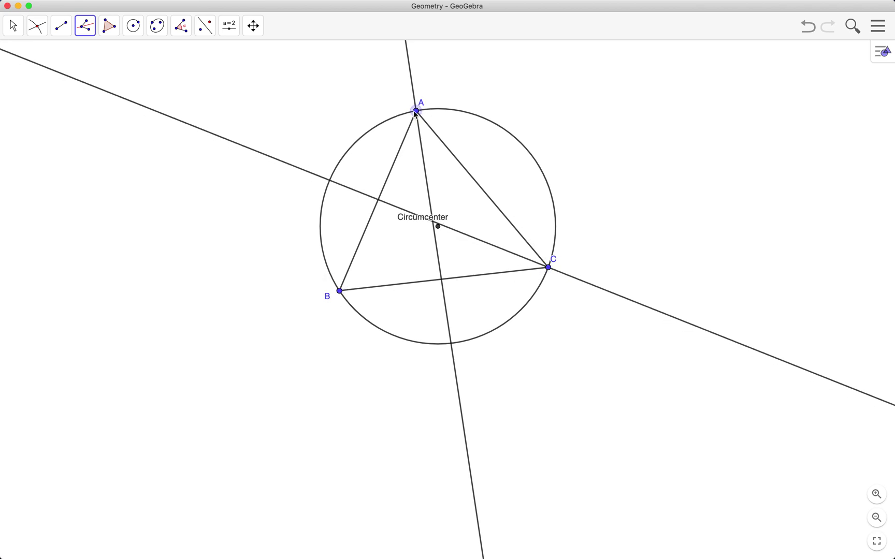
{"action": "left_click", "coordinate": [340, 291]}
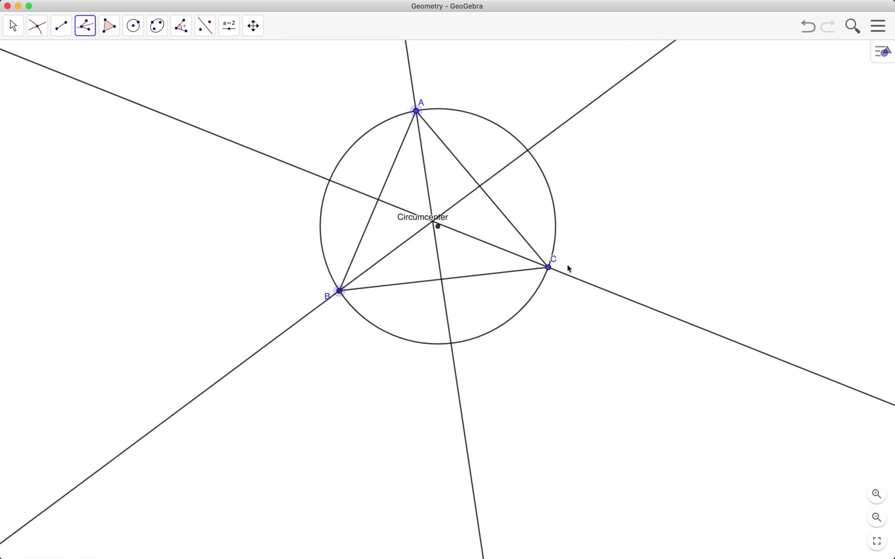
{"action": "left_click", "coordinate": [549, 267]}
{"action": "left_click", "coordinate": [13, 25]}
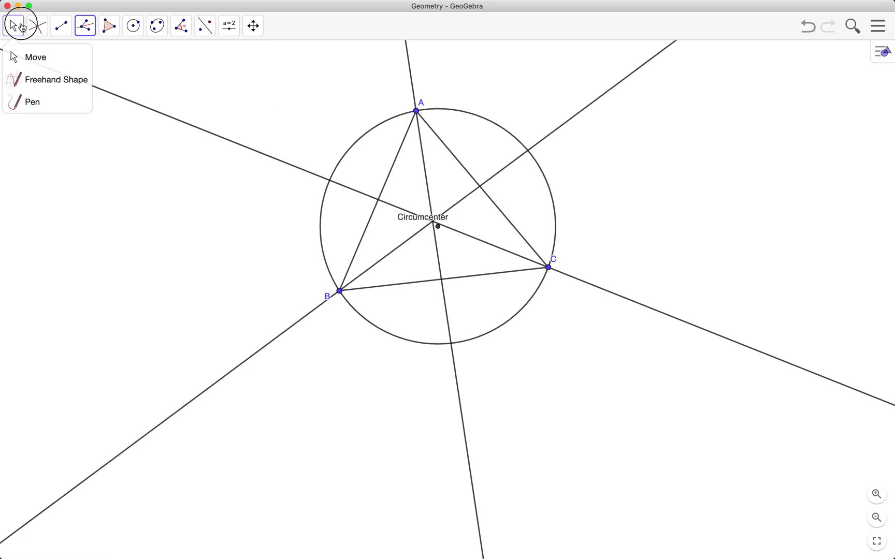
Drag vertex A up and to the right, reshaping the triangle, circumcircle and bisectors.
{"action": "left_click_drag", "start_coordinate": [416, 111], "coordinate": [538, 123]}
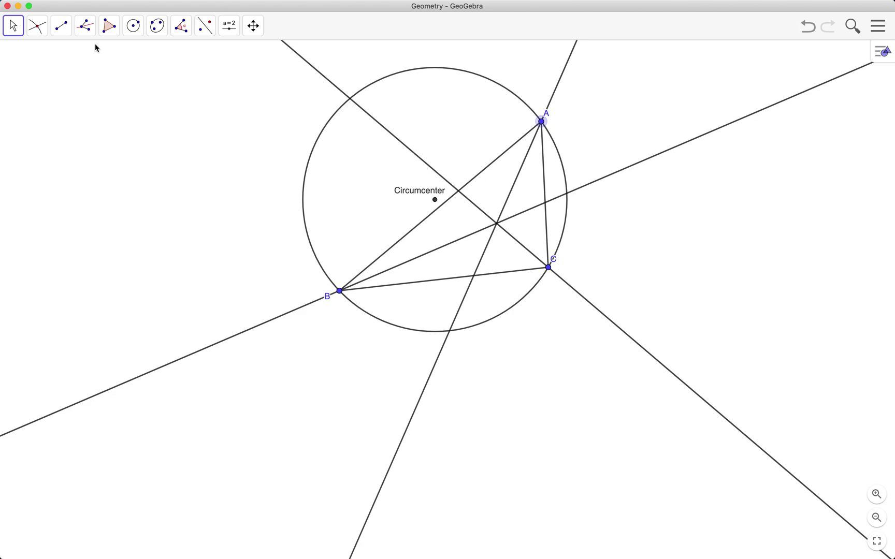
{"action": "left_click", "coordinate": [38, 26]}
Mark point D where the angle bisectors through B and A intersect.
{"action": "left_click", "coordinate": [49, 122]}
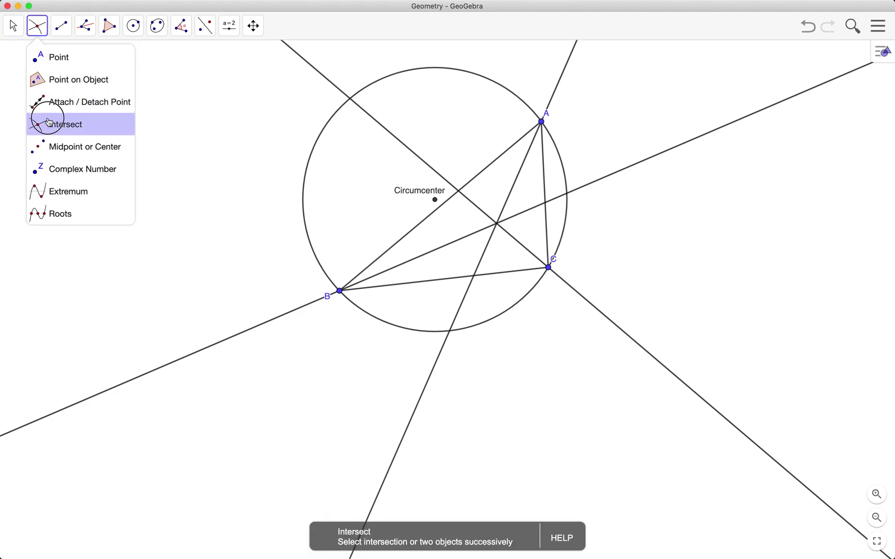
{"action": "left_click", "coordinate": [645, 165]}
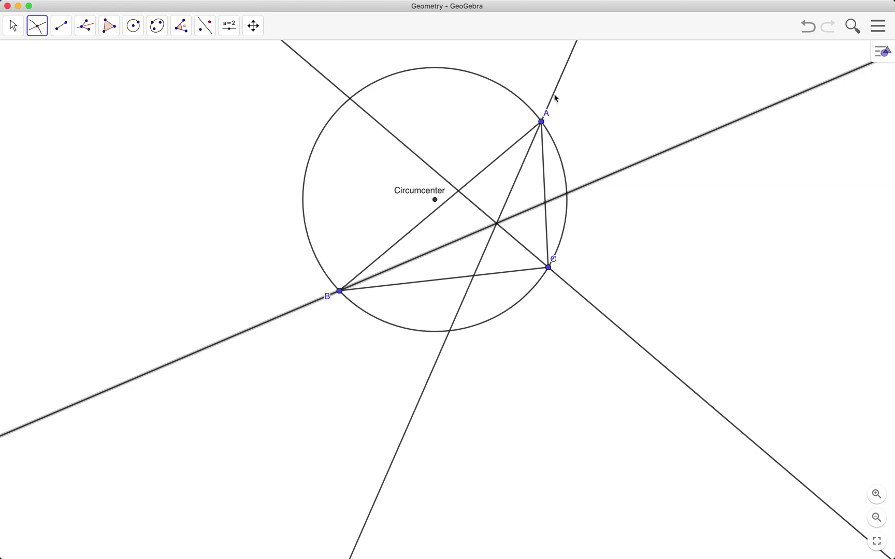
{"action": "left_click", "coordinate": [553, 98]}
Rename the new intersection point D to Incenter.
{"action": "left_click", "coordinate": [12, 26]}
{"action": "left_click", "coordinate": [27, 54]}
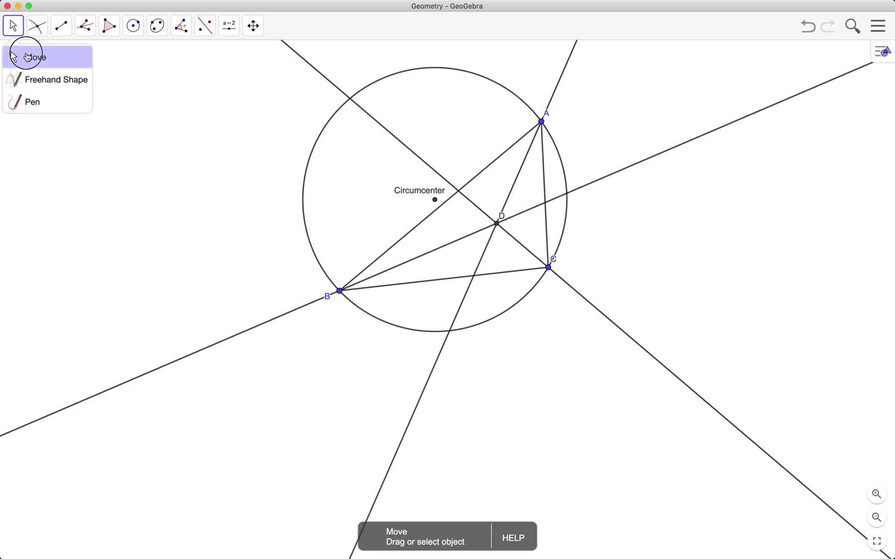
{"action": "right_click", "coordinate": [497, 225]}
{"action": "left_click", "coordinate": [556, 288]}
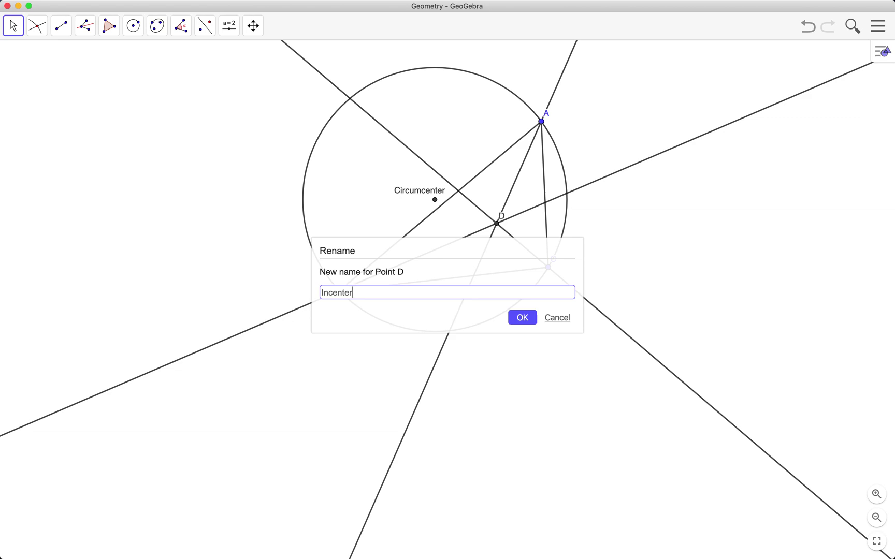
{"action": "left_click", "coordinate": [516, 313]}
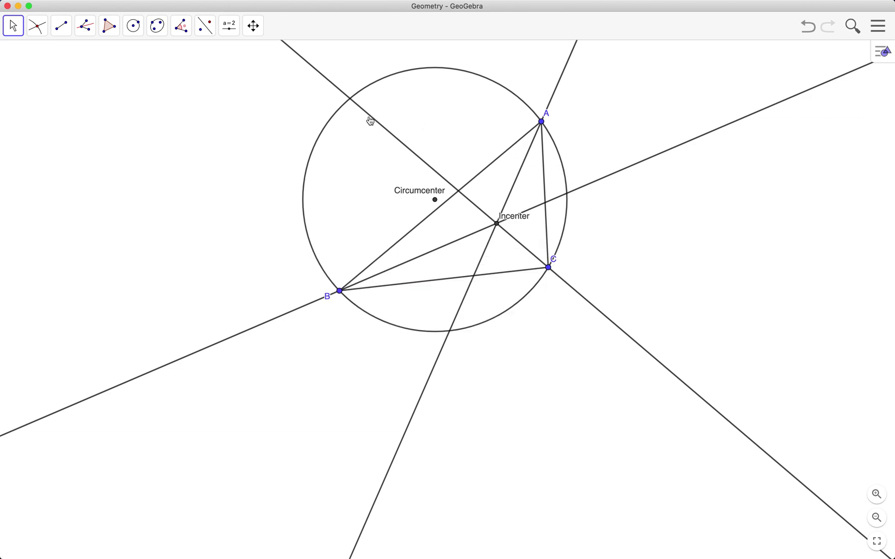
Hide the angle bisectors through C, A and B.
{"action": "right_click", "coordinate": [317, 76]}
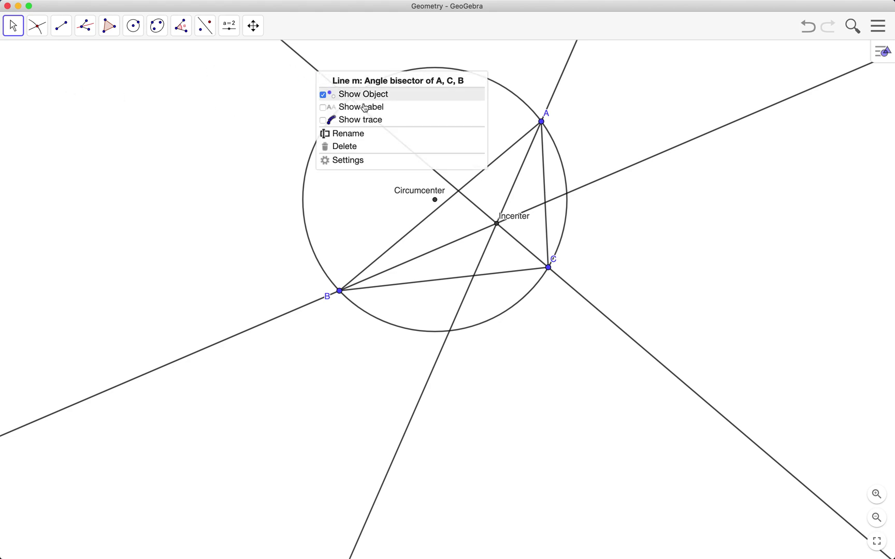
{"action": "left_click", "coordinate": [463, 96]}
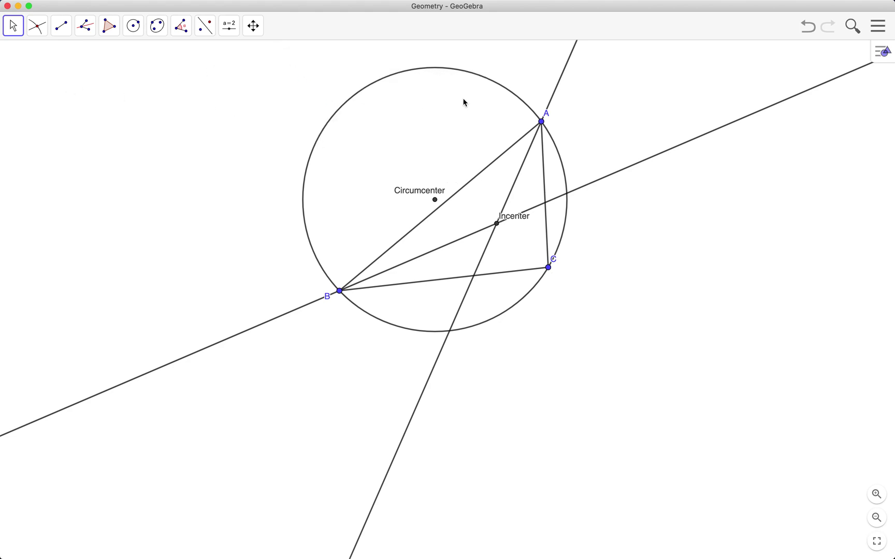
{"action": "right_click", "coordinate": [557, 92]}
{"action": "left_click", "coordinate": [585, 110]}
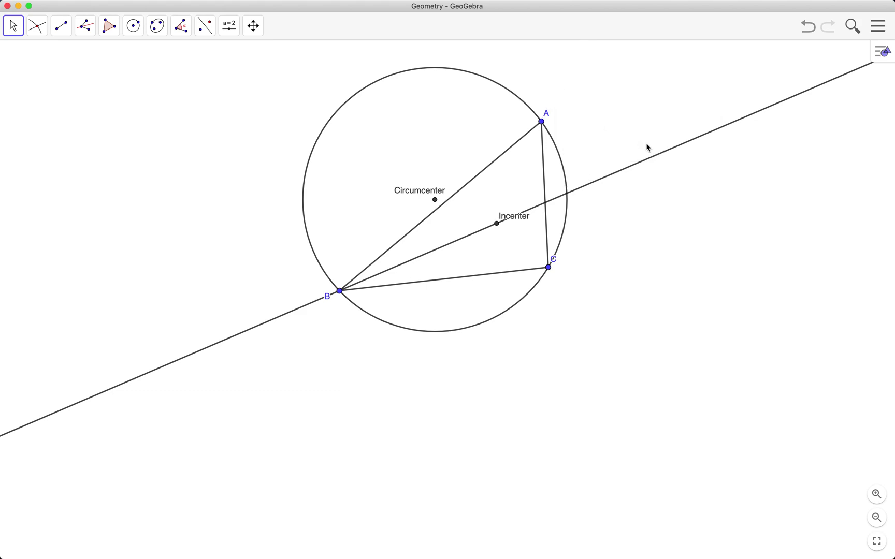
{"action": "right_click", "coordinate": [660, 158]}
{"action": "left_click", "coordinate": [686, 178]}
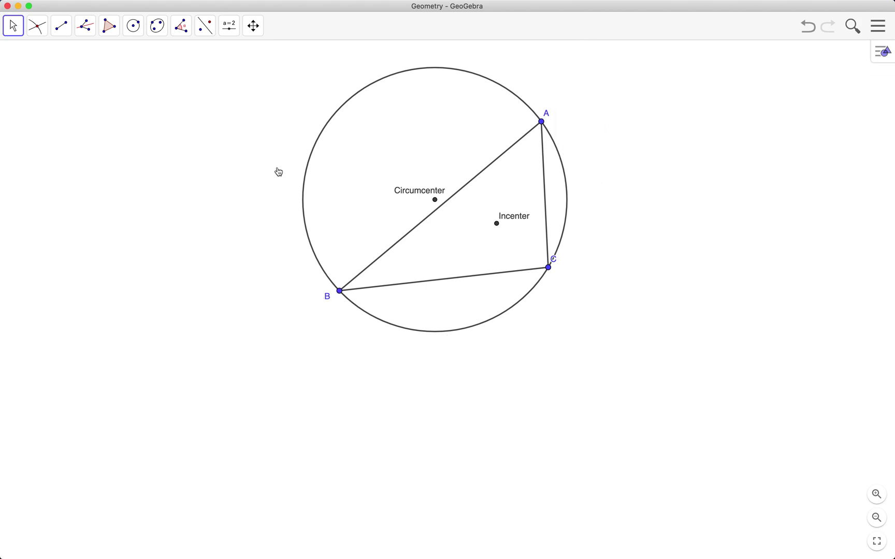
Drag vertex A along the circumcircle to its top.
{"action": "left_click_drag", "start_coordinate": [544, 121], "coordinate": [527, 101]}
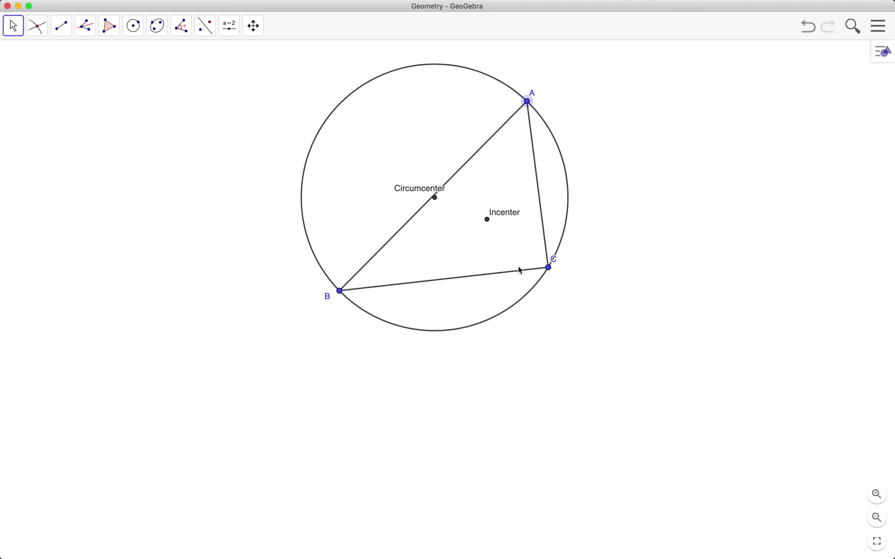
{"action": "left_click", "coordinate": [513, 106]}
{"action": "left_click_drag", "start_coordinate": [512, 105], "coordinate": [448, 107]}
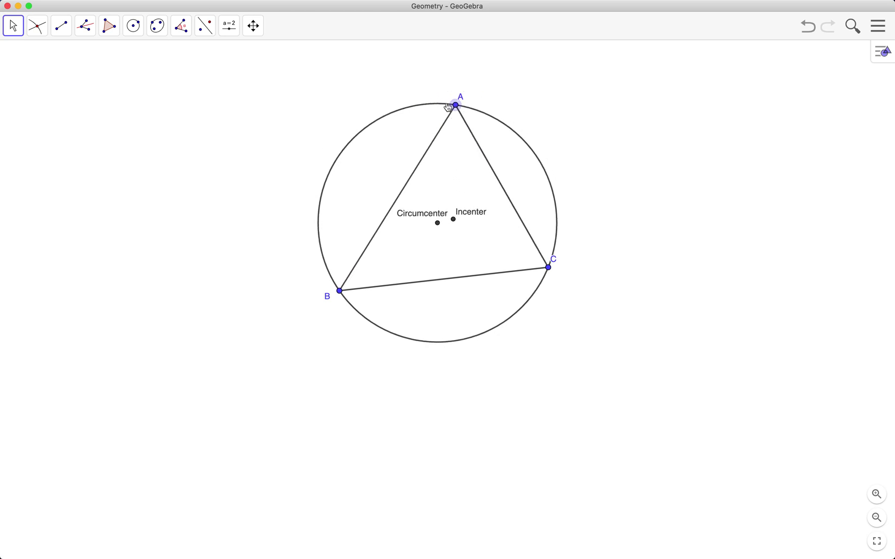
Draw a line through Incenter perpendicular to side BC.
{"action": "left_click", "coordinate": [91, 36]}
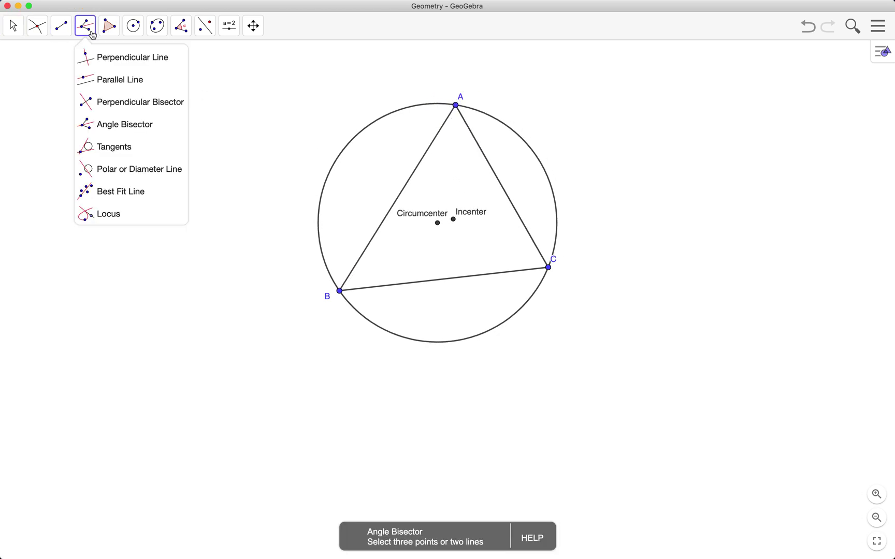
{"action": "left_click", "coordinate": [103, 58]}
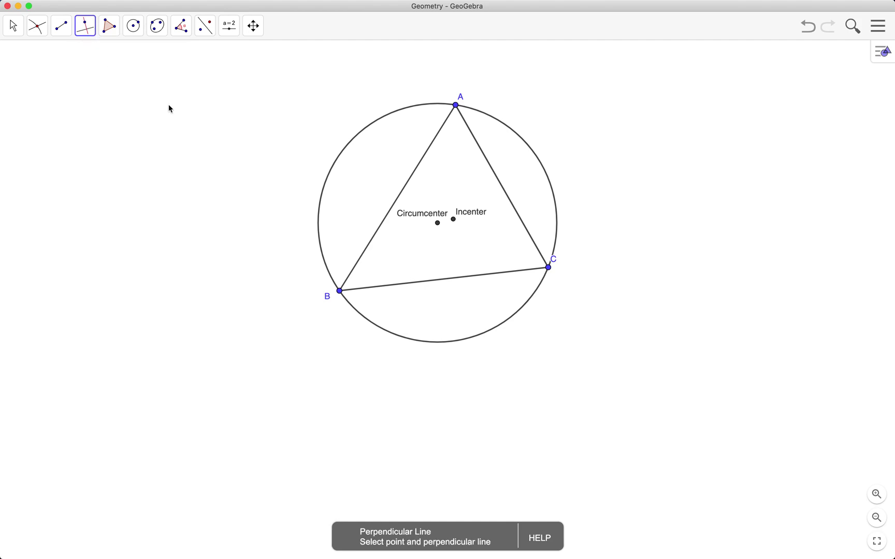
{"action": "left_click", "coordinate": [489, 276]}
{"action": "left_click", "coordinate": [453, 220]}
Mark point D where the perpendicular meets side BC.
{"action": "left_click", "coordinate": [41, 31]}
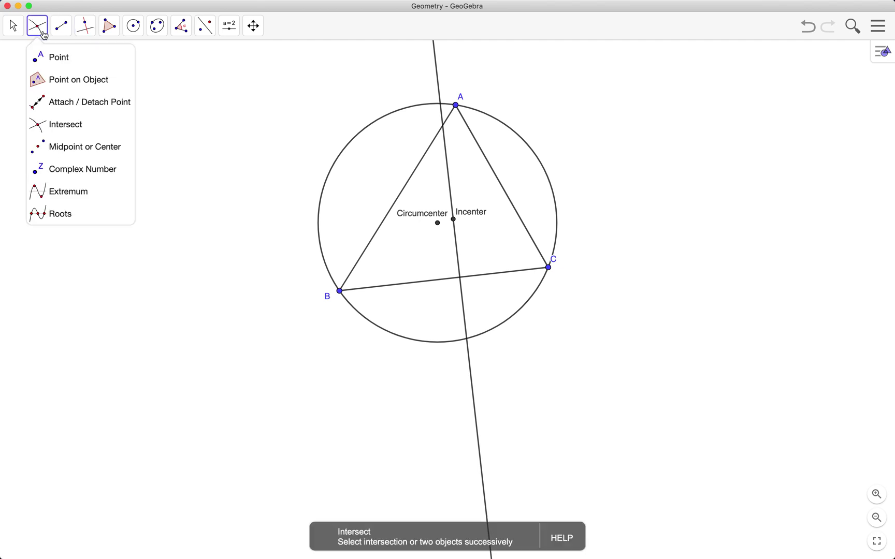
{"action": "left_click", "coordinate": [50, 131]}
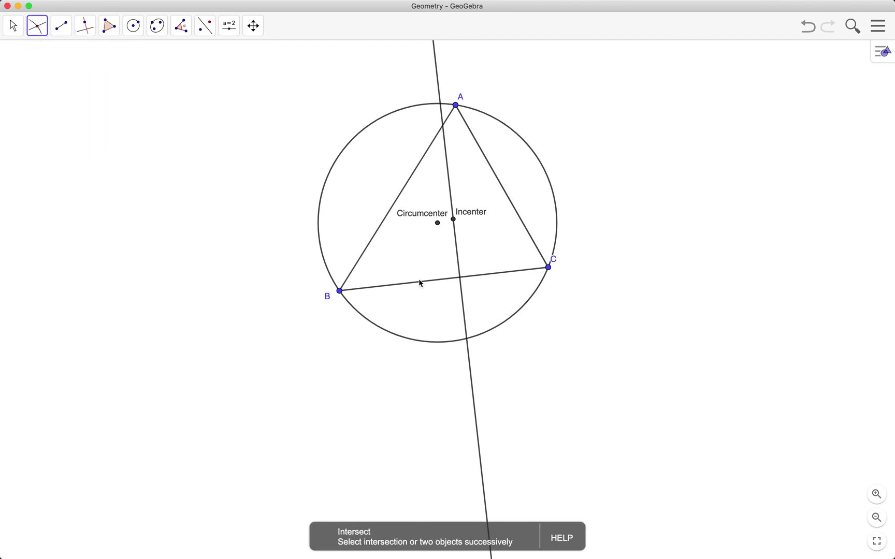
{"action": "left_click", "coordinate": [471, 278]}
{"action": "left_click", "coordinate": [460, 280]}
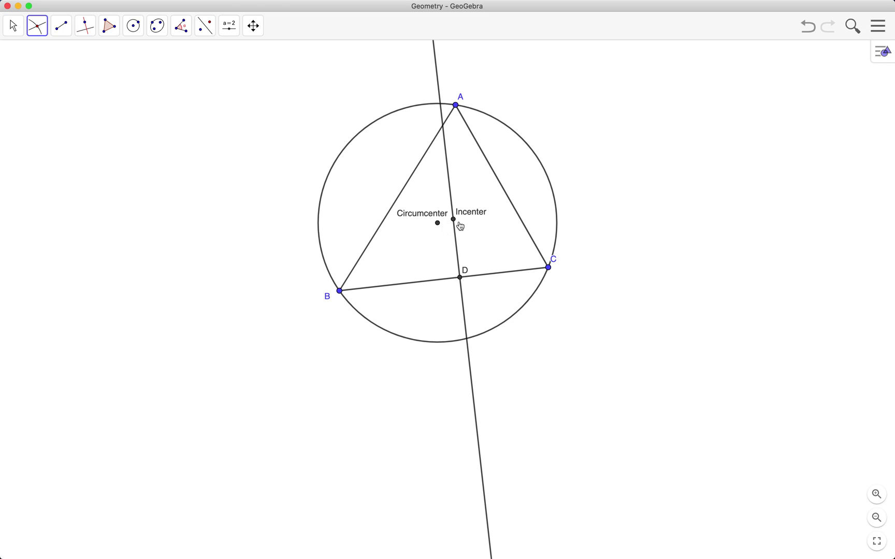
Draw the incircle centred at Incenter passing through D.
{"action": "left_click", "coordinate": [133, 25]}
{"action": "left_click", "coordinate": [151, 61]}
{"action": "left_click", "coordinate": [453, 220]}
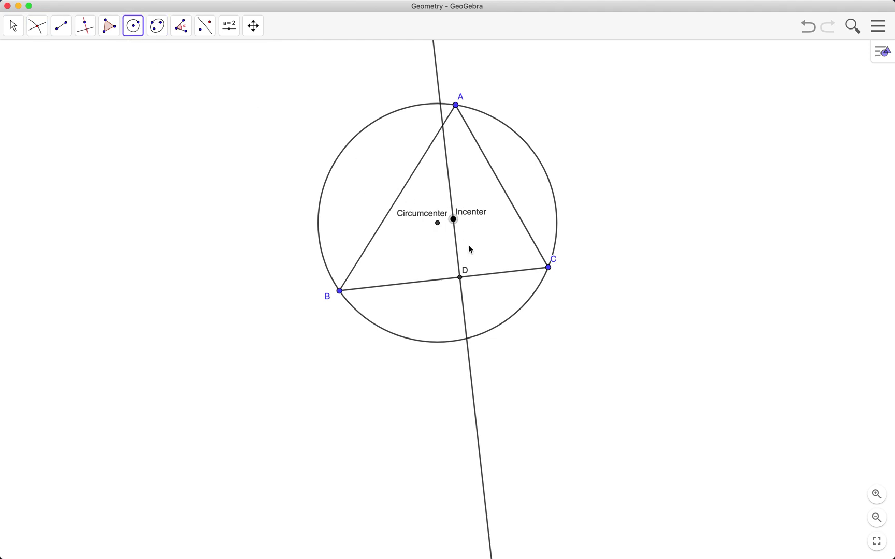
{"action": "left_click", "coordinate": [461, 278]}
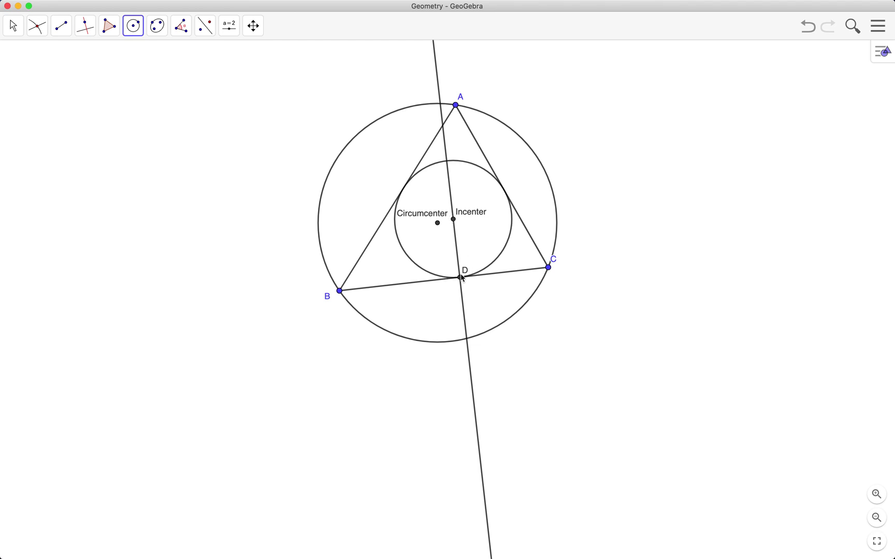
Hide the perpendicular helper line.
{"action": "left_click", "coordinate": [13, 26]}
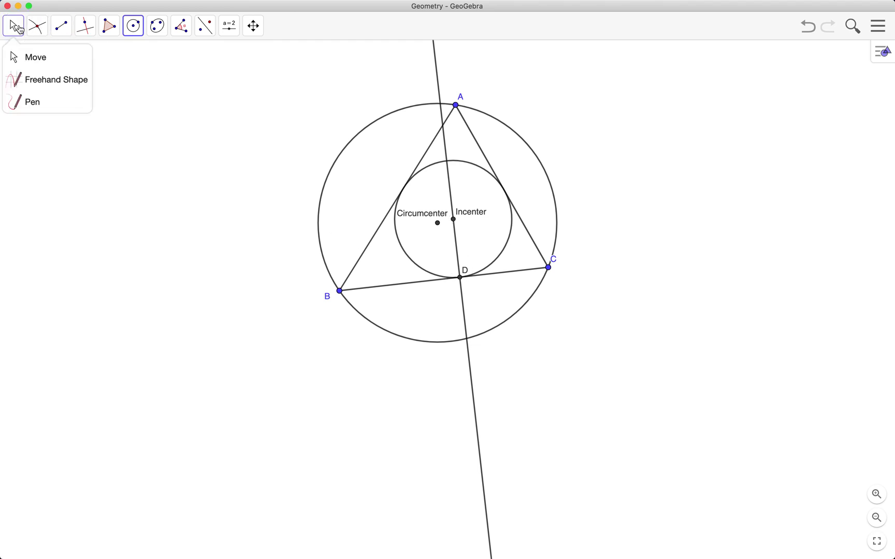
{"action": "left_click", "coordinate": [22, 55]}
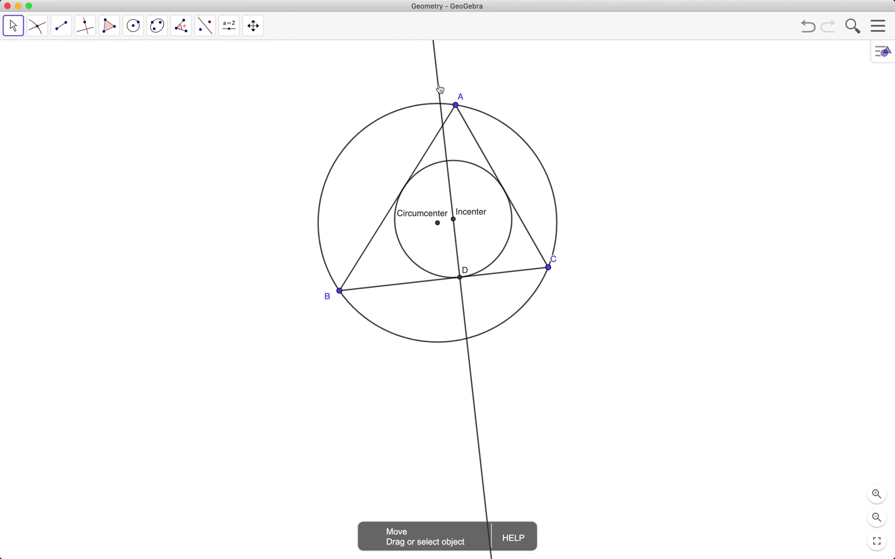
{"action": "right_click", "coordinate": [440, 90]}
{"action": "left_click", "coordinate": [464, 107]}
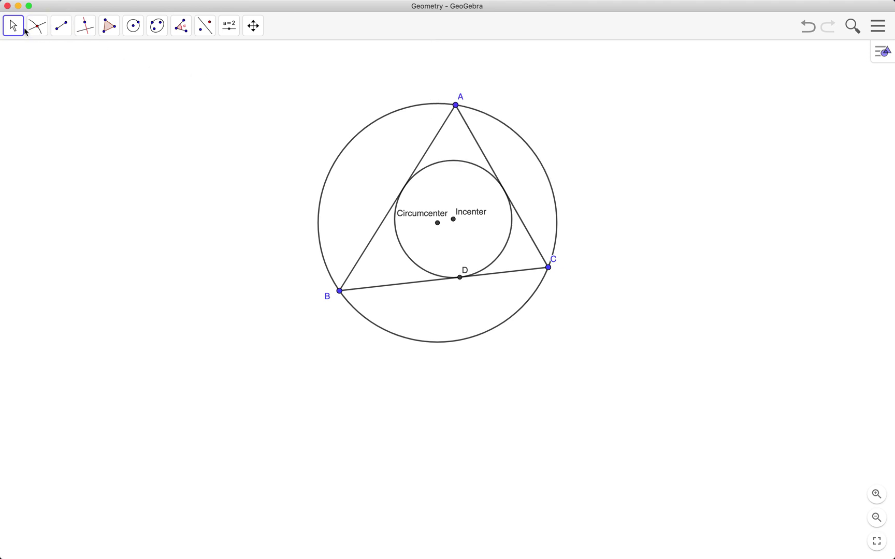
{"action": "left_click", "coordinate": [22, 29]}
Drag vertices A, C, B, then A again to check both circles and centres follow.
{"action": "left_click", "coordinate": [14, 60]}
{"action": "left_click_drag", "start_coordinate": [461, 107], "coordinate": [402, 84]}
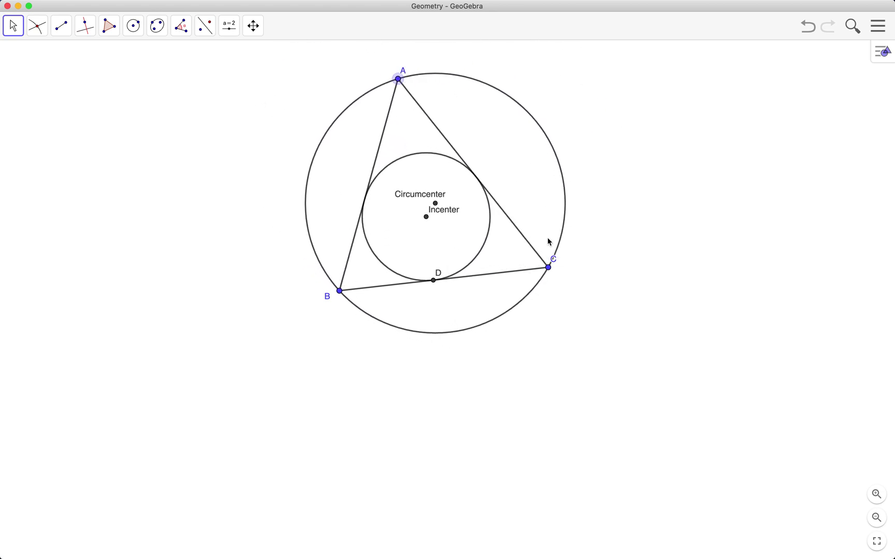
{"action": "left_click_drag", "start_coordinate": [550, 264], "coordinate": [558, 297]}
{"action": "left_click_drag", "start_coordinate": [341, 293], "coordinate": [286, 289]}
{"action": "left_click_drag", "start_coordinate": [403, 85], "coordinate": [527, 137]}
{"action": "left_click", "coordinate": [91, 35]}
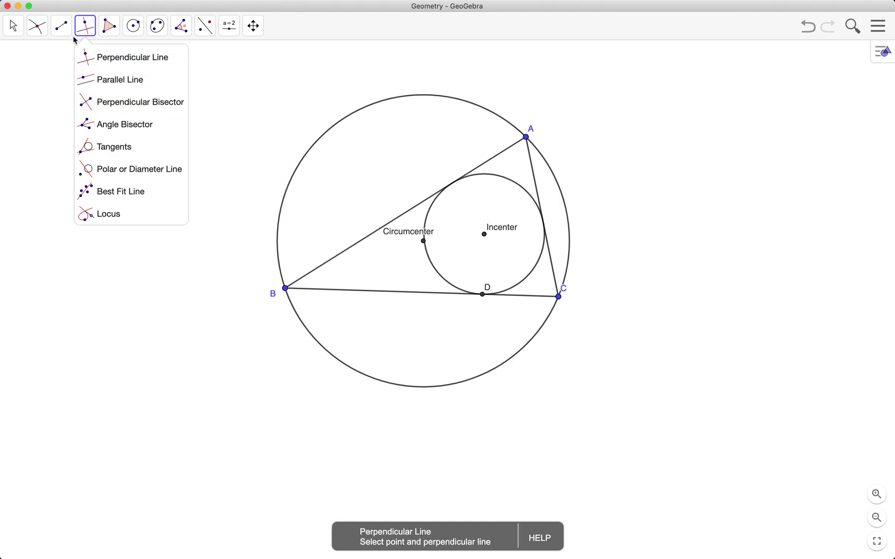
{"action": "mouse_move", "coordinate": [13, 26]}
{"action": "left_click", "coordinate": [20, 57]}
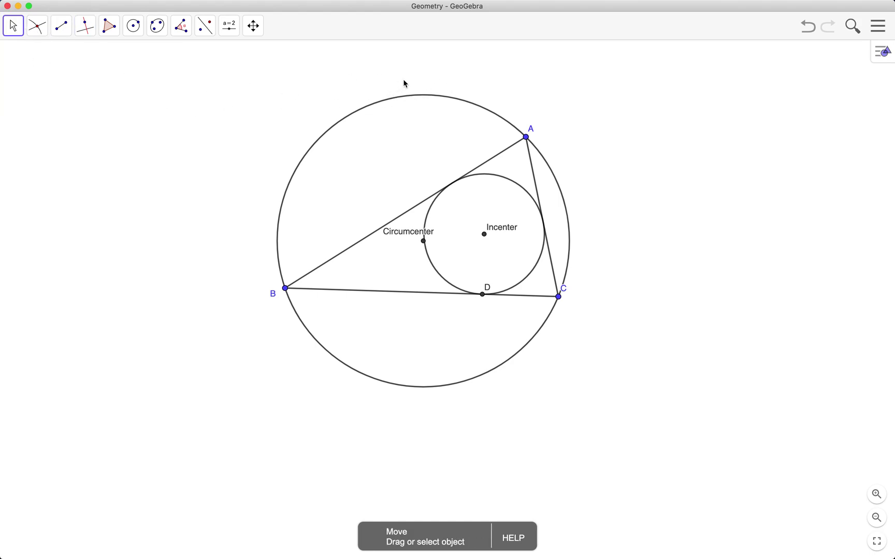